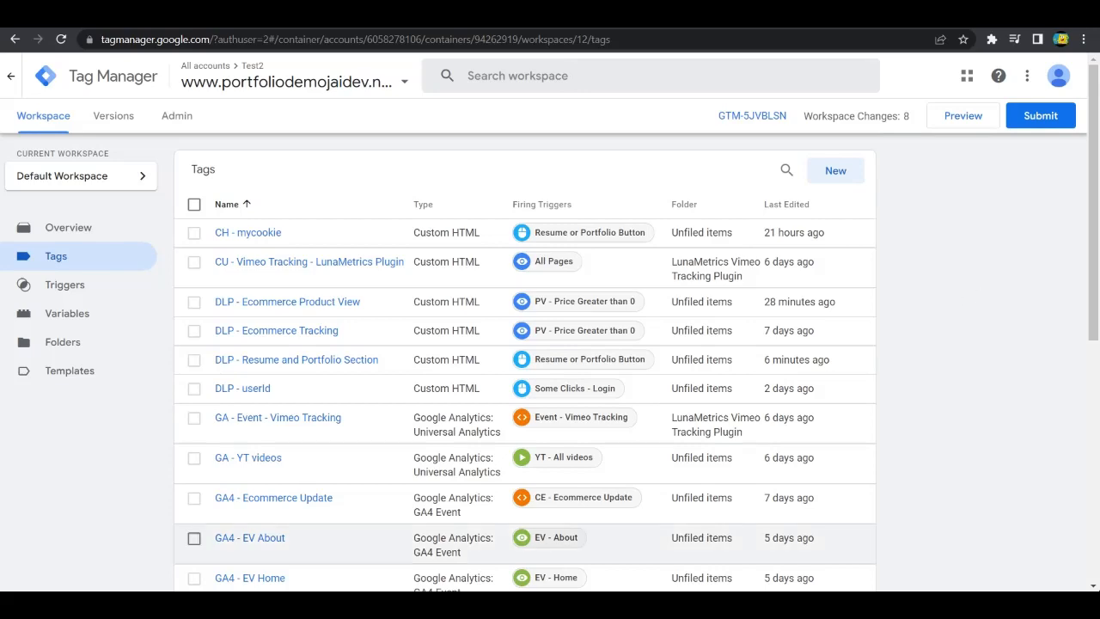
- Examine the window.dataLayer.push snippet in Notepad, covering the dataLayer object, the customEvent event and the key with someValue
{"action": "key", "text": "alt+Tab"}
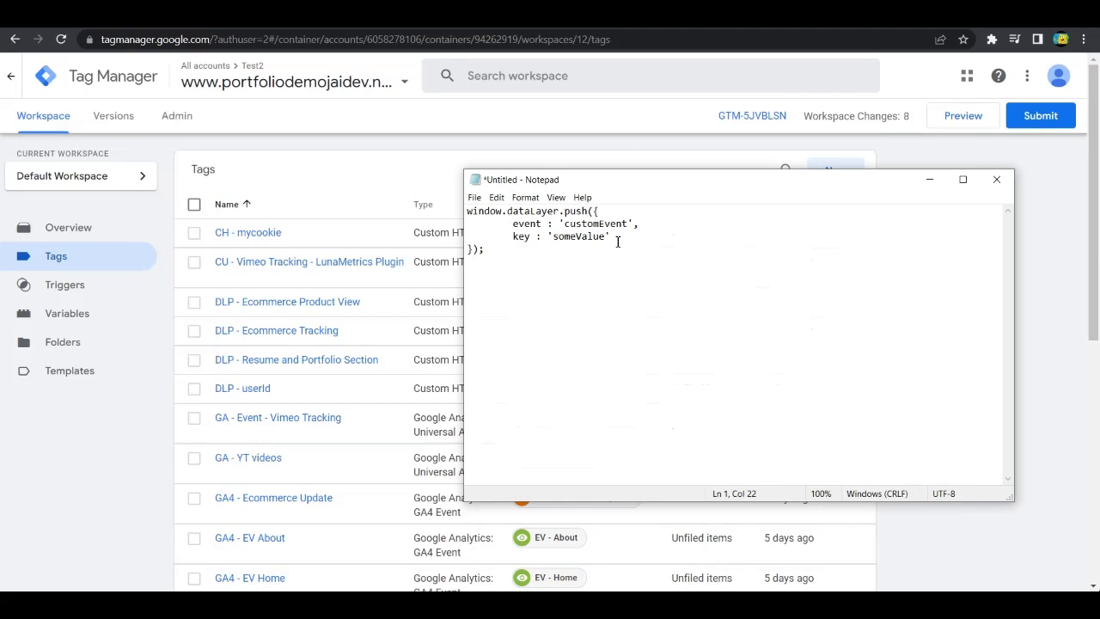
{"action": "left_click", "coordinate": [517, 266]}
{"action": "left_click_drag", "start_coordinate": [468, 212], "coordinate": [504, 216]}
{"action": "left_click", "coordinate": [504, 216]}
{"action": "left_click", "coordinate": [601, 283]}
{"action": "left_click_drag", "start_coordinate": [521, 240], "coordinate": [606, 239]}
{"action": "left_click", "coordinate": [606, 239]}
{"action": "left_click", "coordinate": [637, 244]}
{"action": "left_click_drag", "start_coordinate": [514, 240], "coordinate": [530, 241]}
{"action": "left_click", "coordinate": [531, 241]}
{"action": "left_click", "coordinate": [682, 262]}
{"action": "left_click_drag", "start_coordinate": [565, 225], "coordinate": [633, 227]}
{"action": "left_click", "coordinate": [630, 229]}
{"action": "left_click_drag", "start_coordinate": [565, 225], "coordinate": [629, 230]}
{"action": "left_click", "coordinate": [628, 230]}
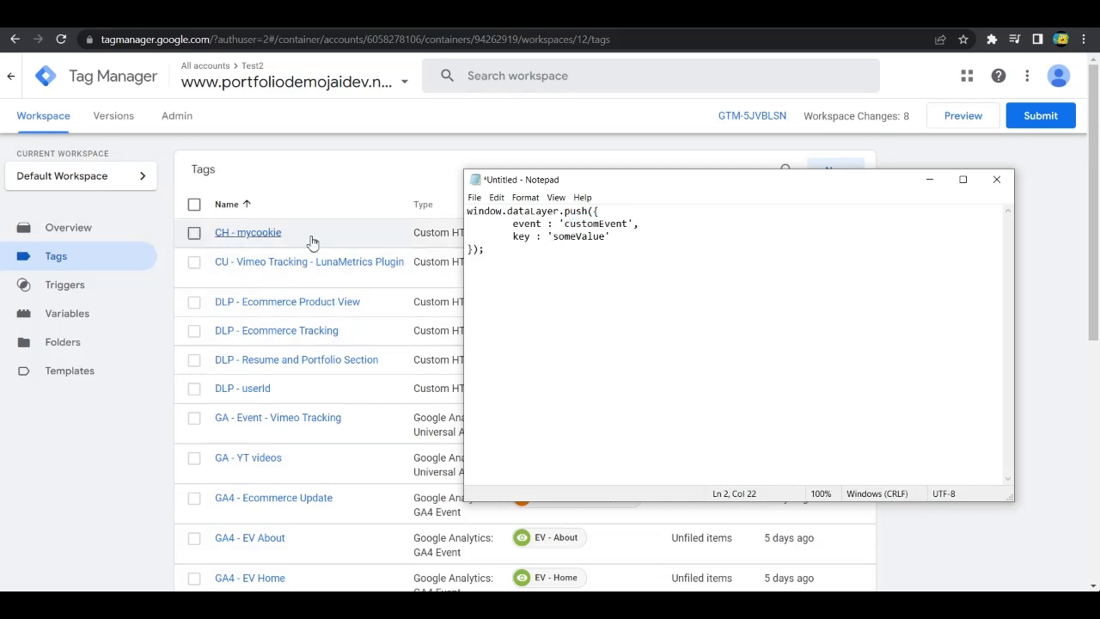
{"action": "left_click", "coordinate": [717, 248]}
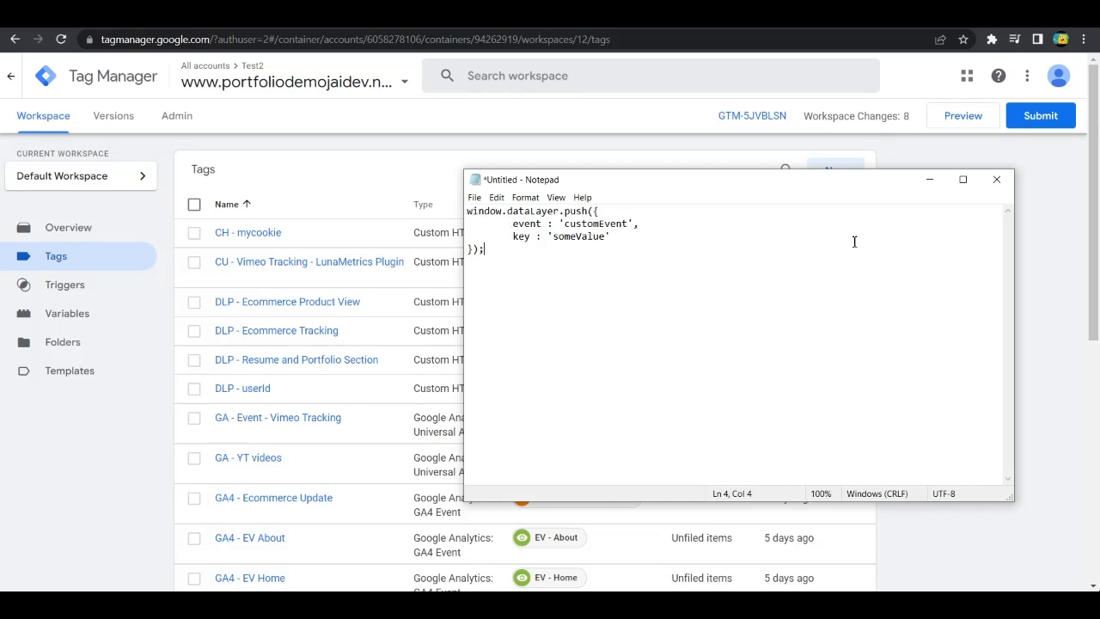
{"action": "left_click", "coordinate": [932, 184]}
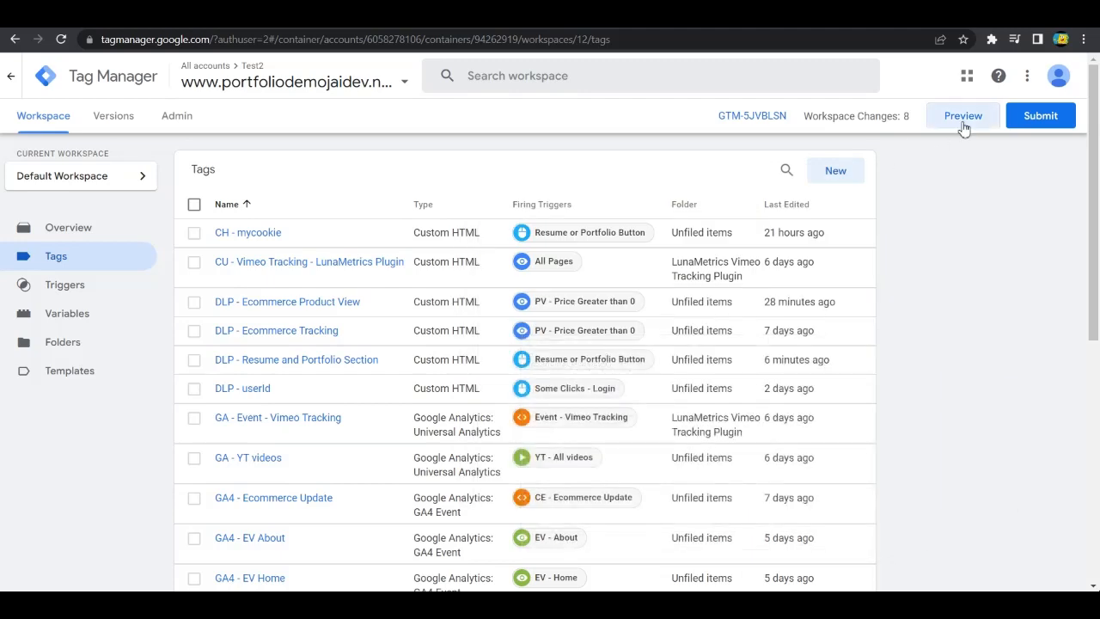
{"action": "left_click", "coordinate": [963, 124]}
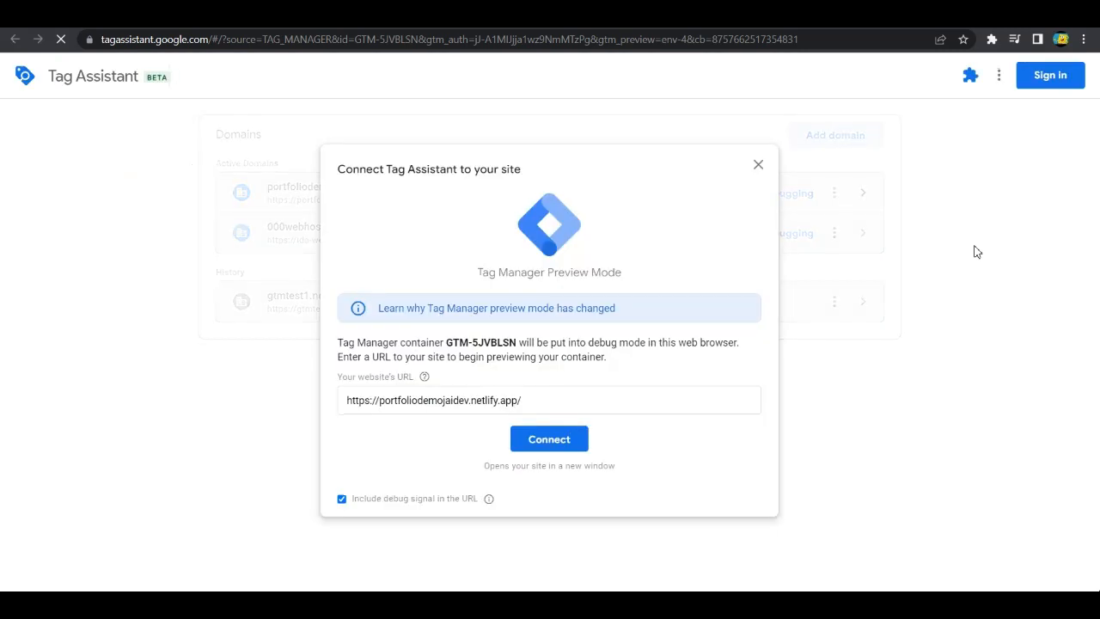
{"action": "left_click", "coordinate": [549, 443]}
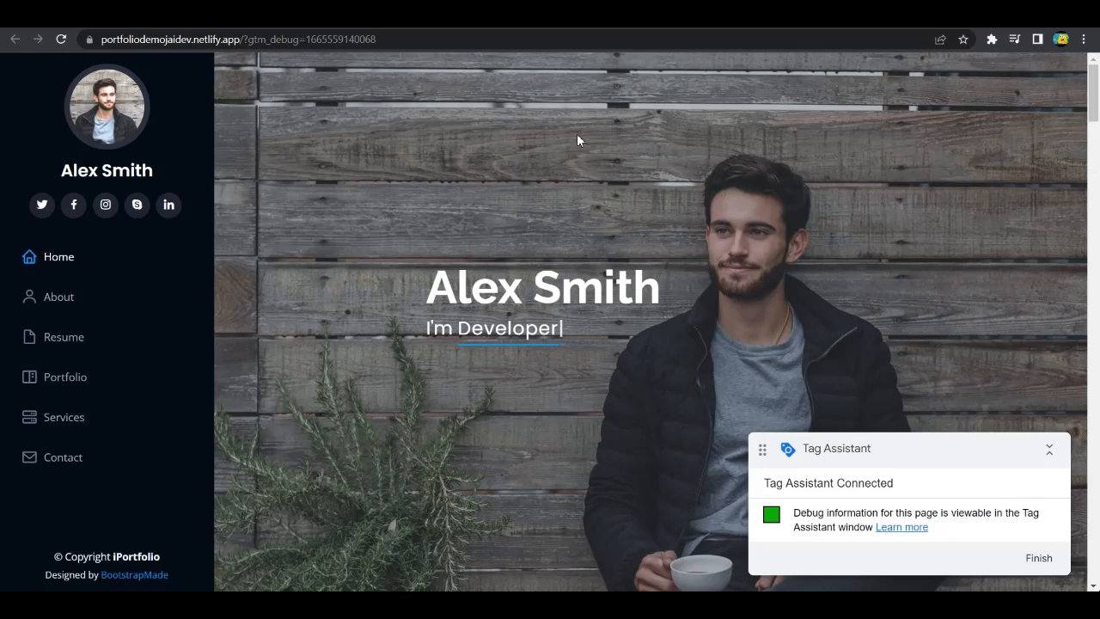
- Open the developer console on the portfolio page and empty it with clear()
{"action": "right_click", "coordinate": [612, 115]}
{"action": "left_click", "coordinate": [665, 383]}
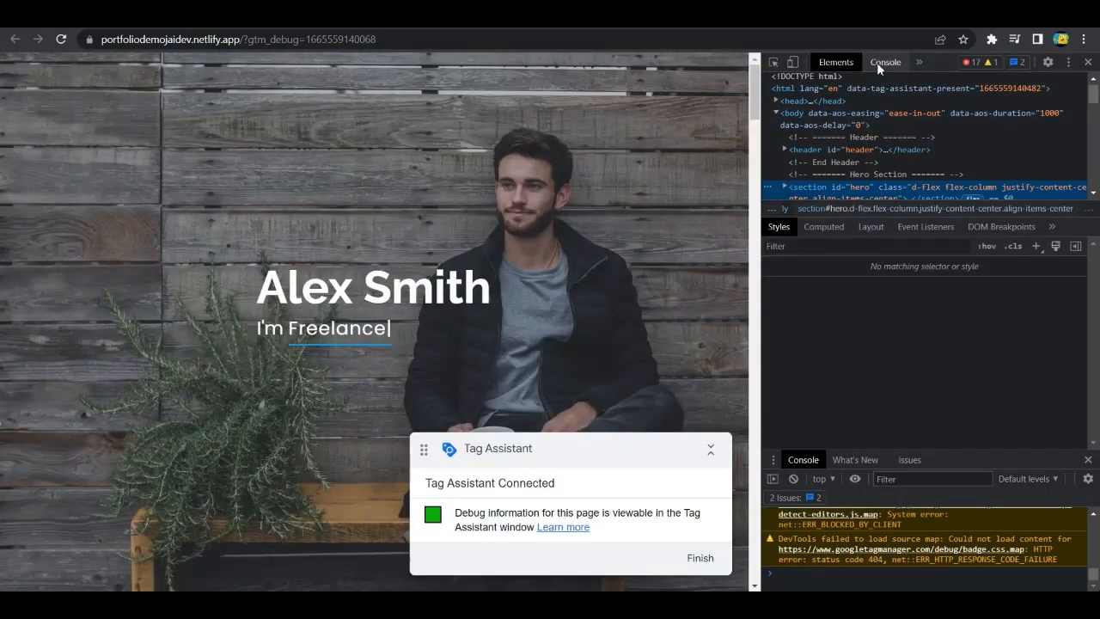
{"action": "left_click", "coordinate": [886, 62]}
{"action": "left_click", "coordinate": [821, 551]}
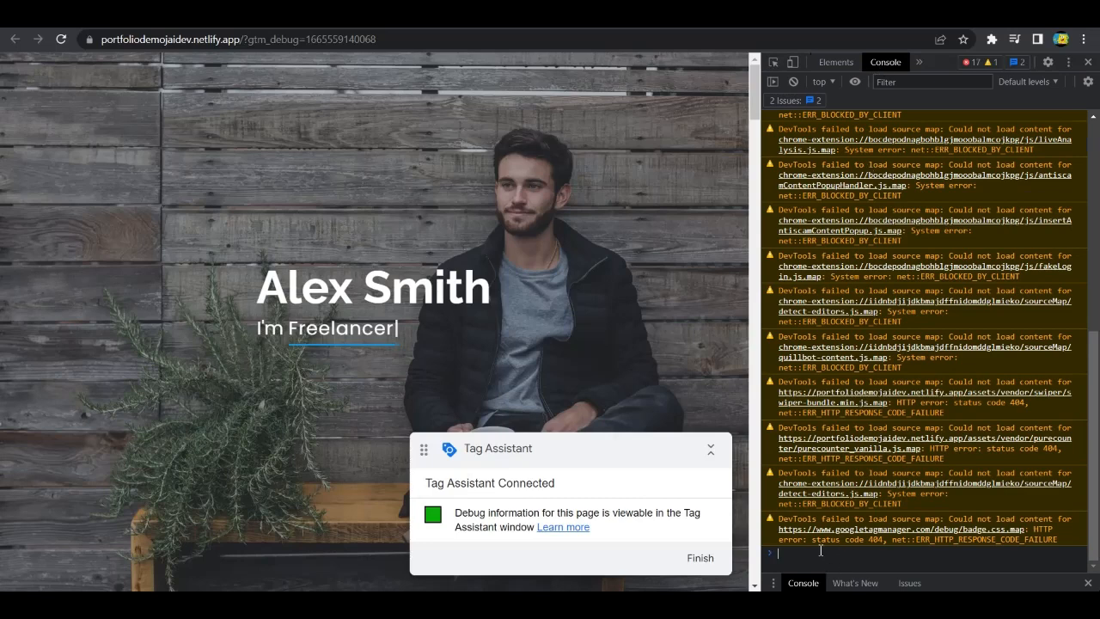
{"action": "type", "text": "clear()"}
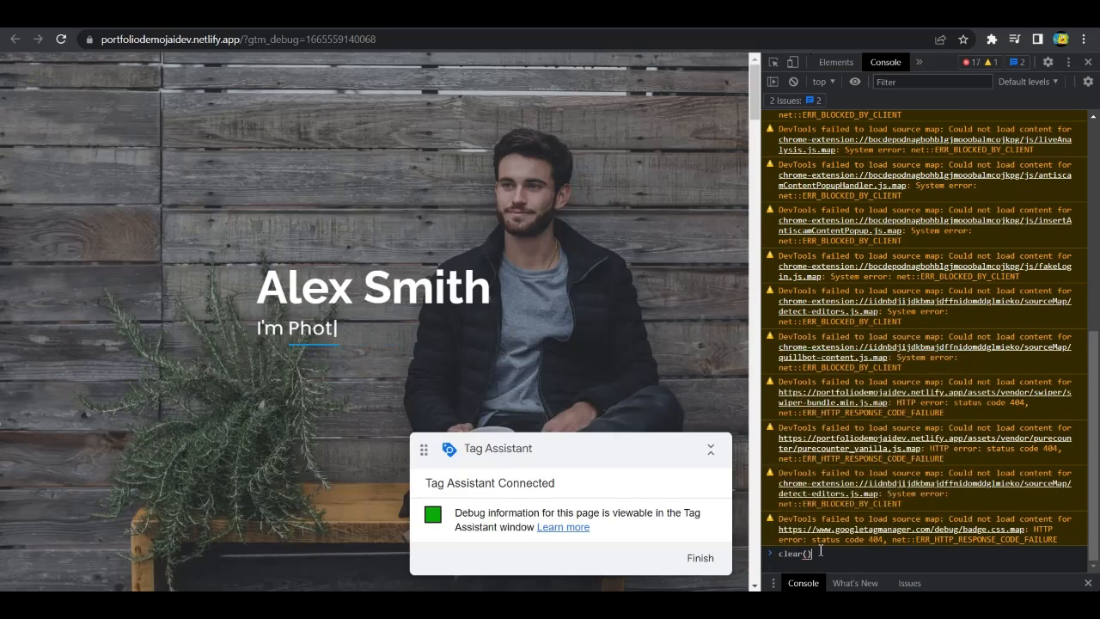
{"action": "key", "text": "Return"}
- Output window.dataLayer in the console and inspect the array's entries, including the details of entry 0
{"action": "type", "text": "win"}
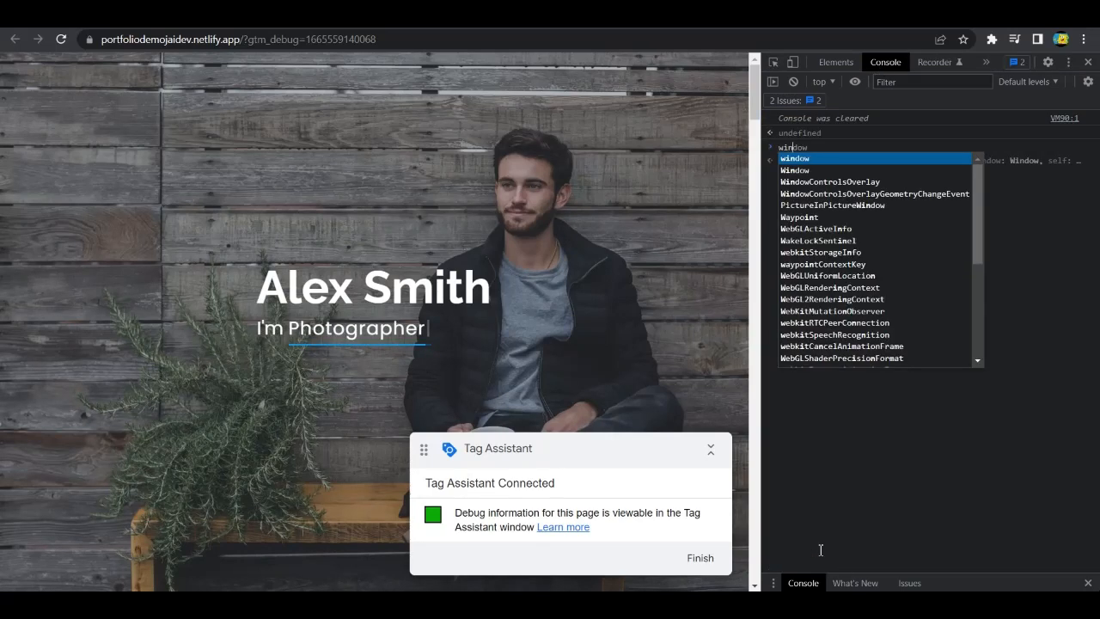
{"action": "type", "text": "dow.dataLayer"}
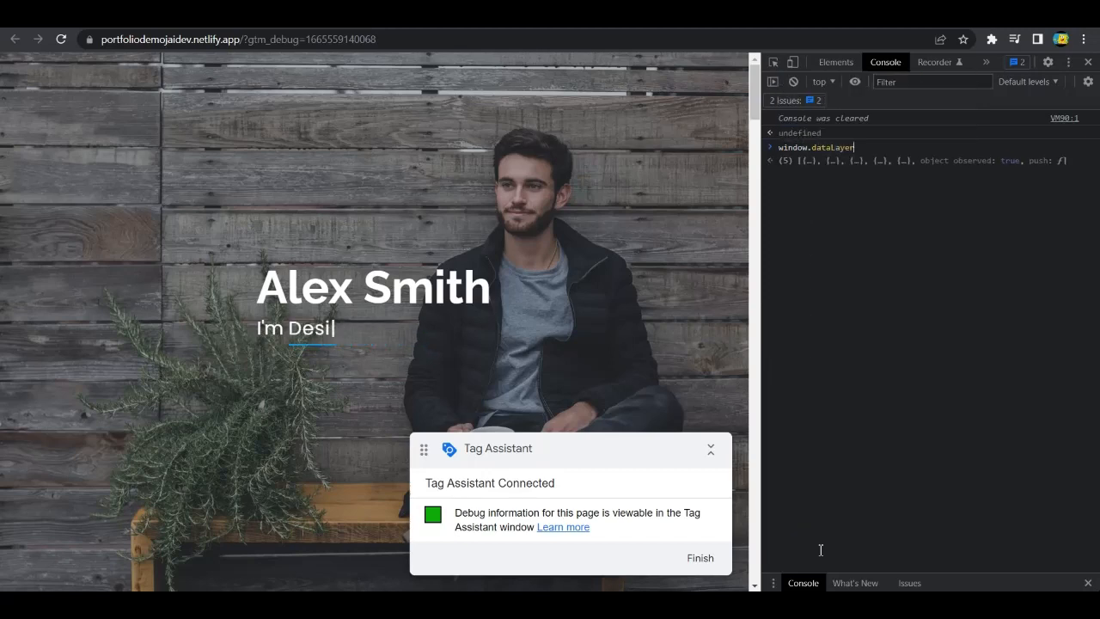
{"action": "key", "text": "Return"}
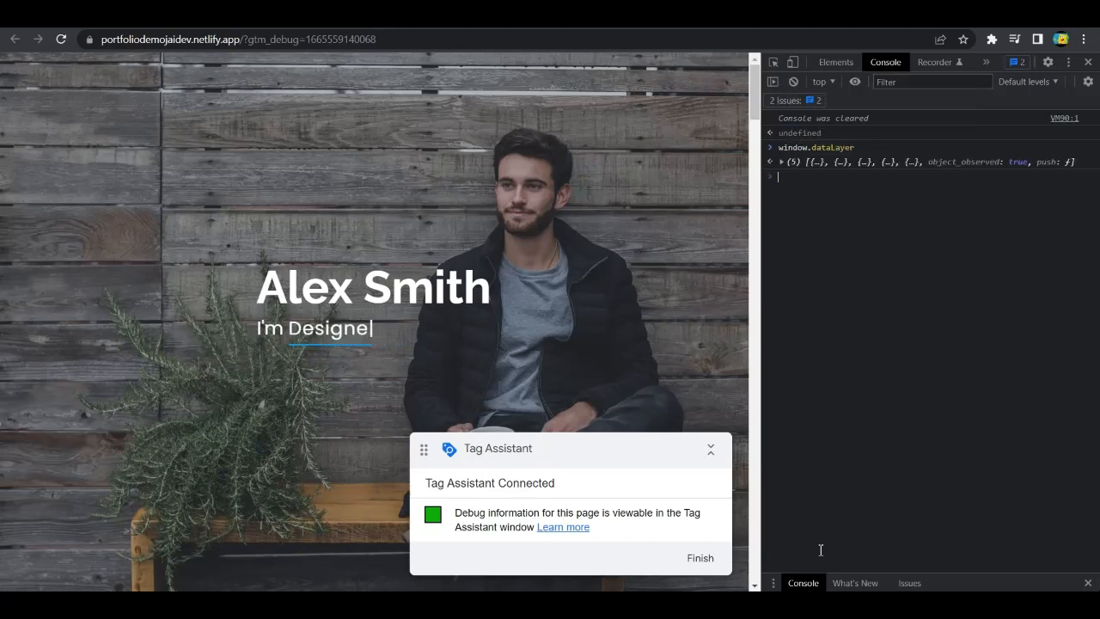
{"action": "left_click", "coordinate": [781, 161]}
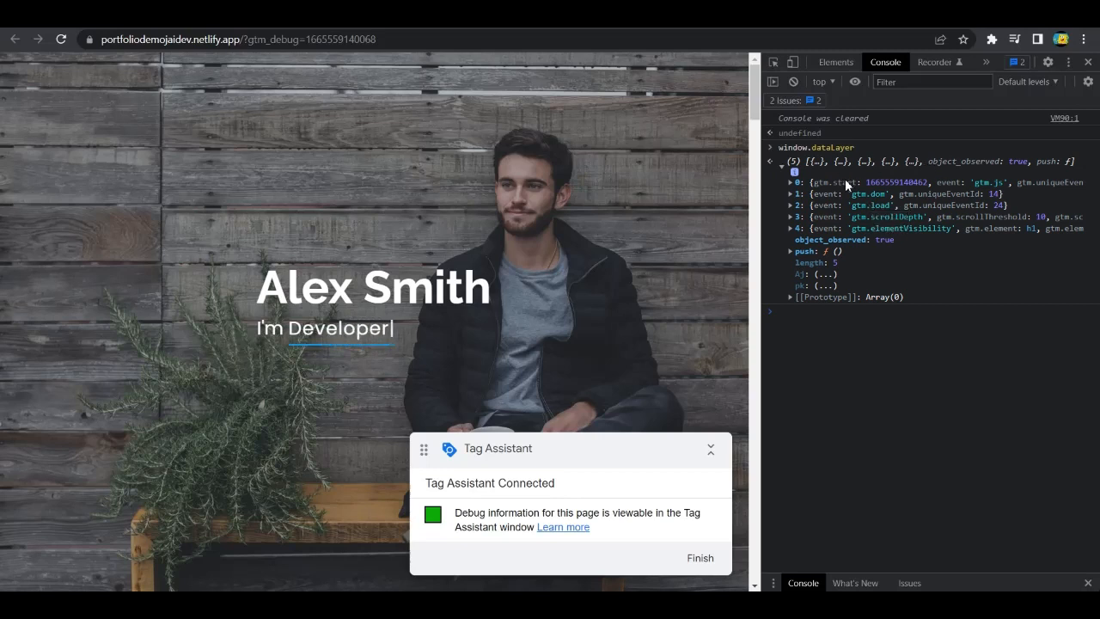
{"action": "left_click", "coordinate": [808, 183]}
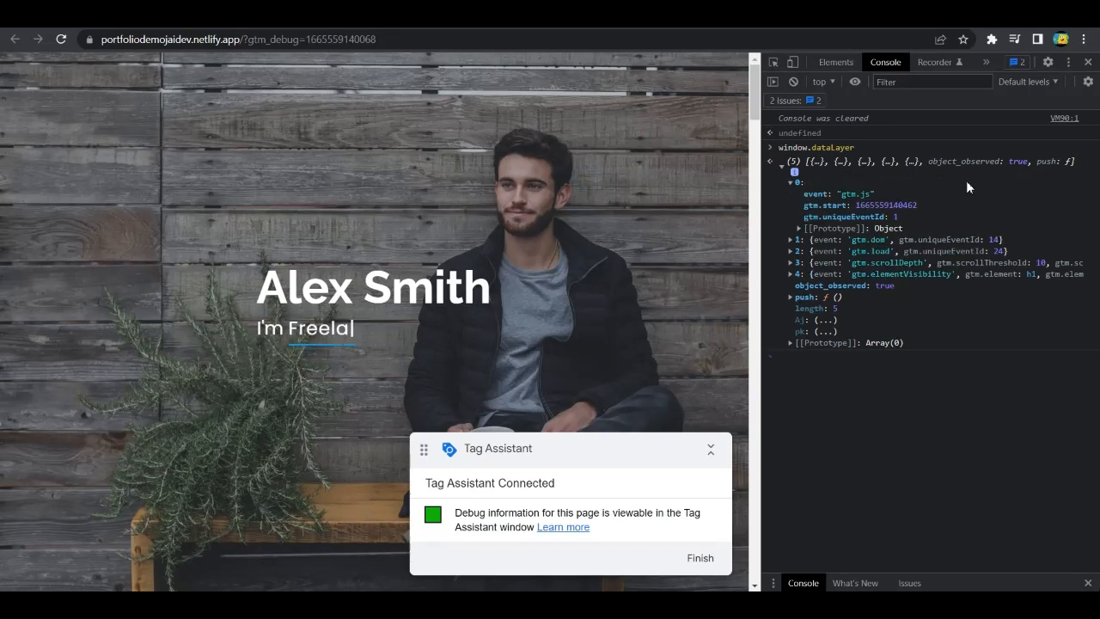
{"action": "left_click", "coordinate": [791, 183]}
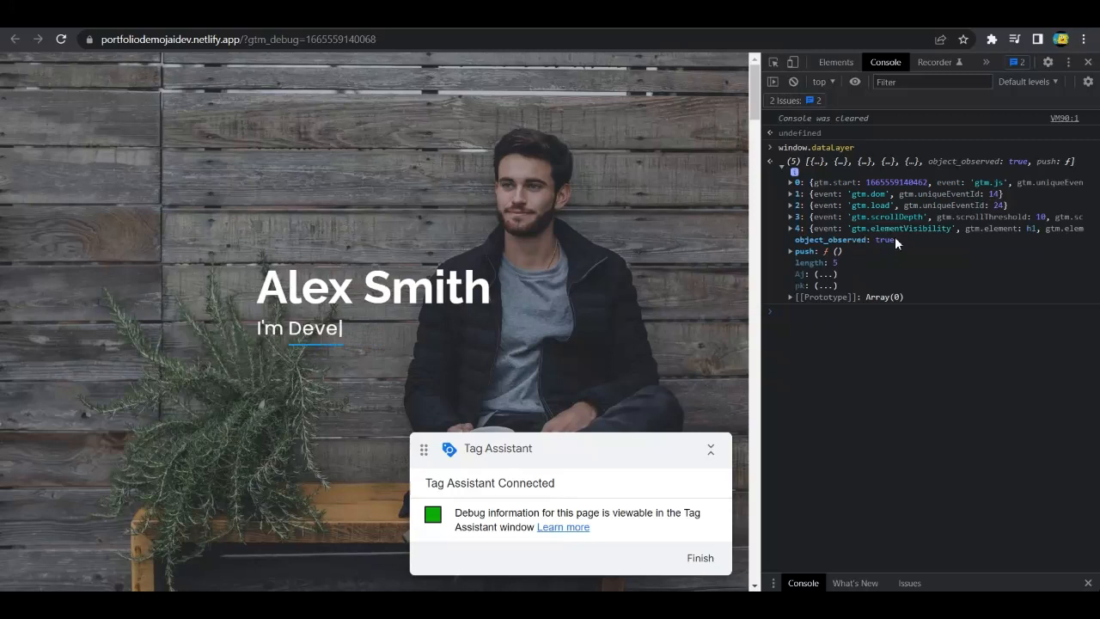
{"action": "left_click_drag", "start_coordinate": [808, 184], "coordinate": [1073, 185]}
{"action": "left_click", "coordinate": [825, 183]}
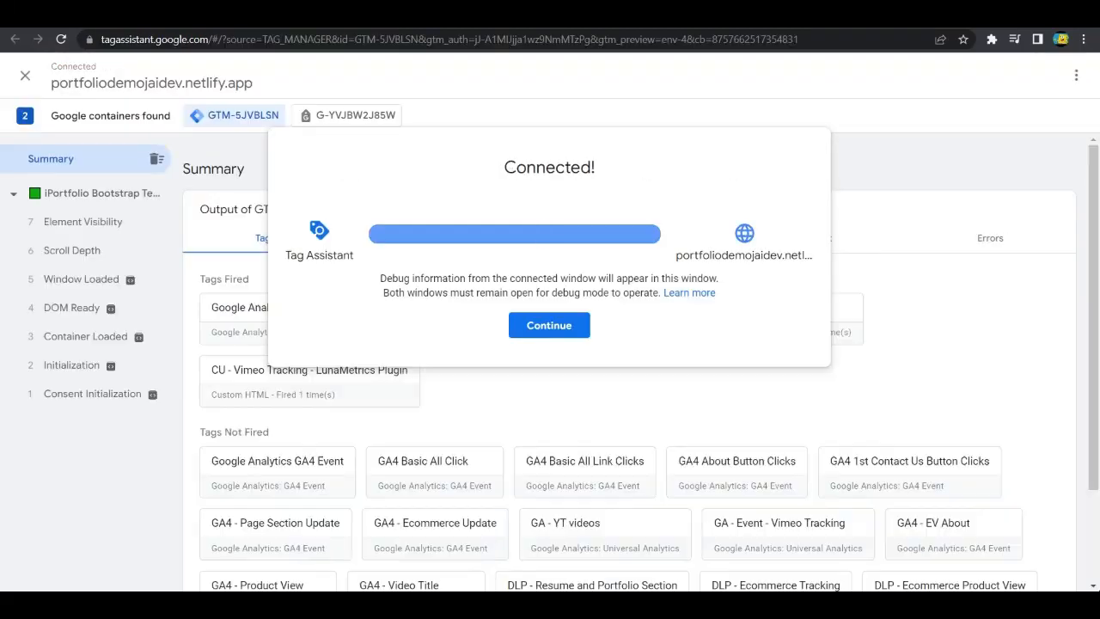
- In Tag Assistant, examine the data layer values for each event from Consent Initialization to Window Loaded, plus the Summary
{"action": "left_click", "coordinate": [547, 324]}
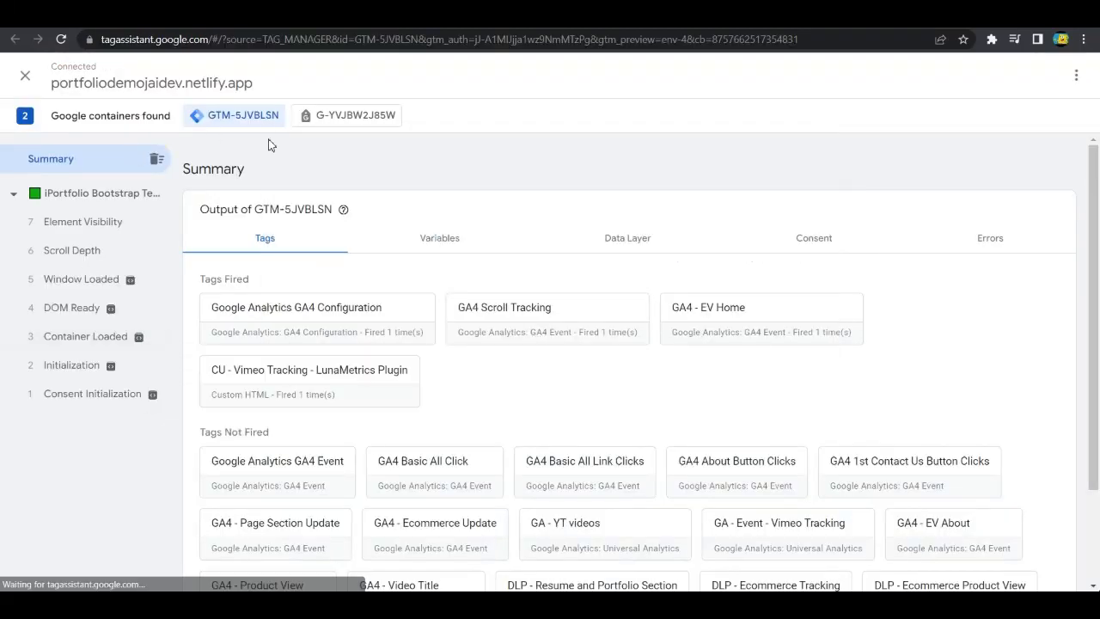
{"action": "left_click", "coordinate": [52, 254]}
{"action": "left_click", "coordinate": [82, 394]}
{"action": "left_click", "coordinate": [77, 365]}
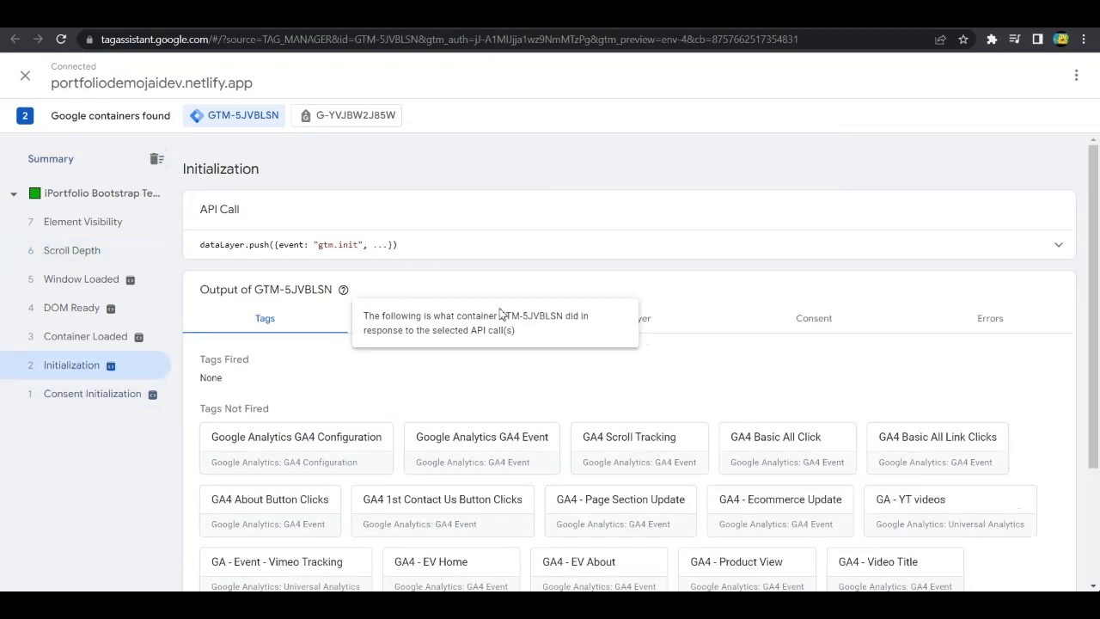
{"action": "left_click", "coordinate": [704, 321]}
{"action": "left_click", "coordinate": [110, 401]}
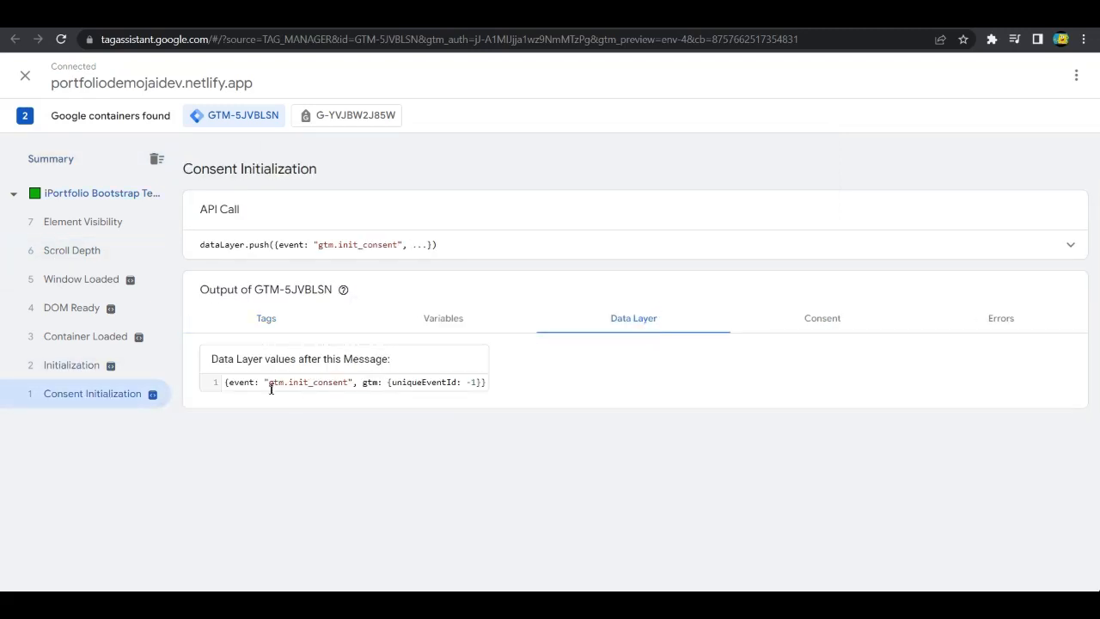
{"action": "left_click", "coordinate": [102, 369]}
{"action": "left_click", "coordinate": [105, 344]}
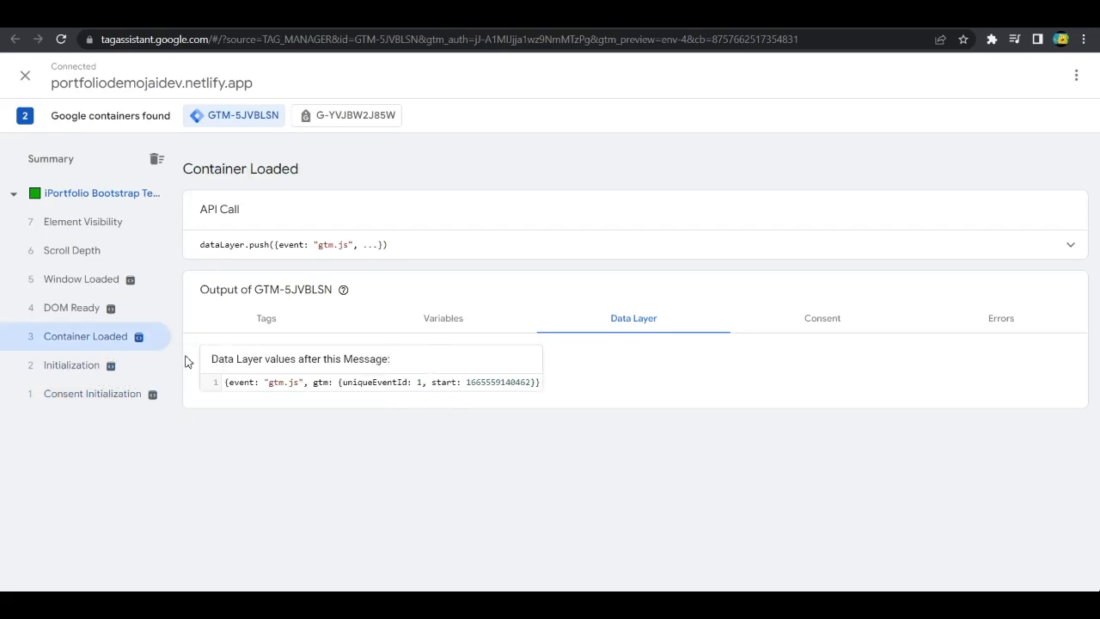
{"action": "left_click", "coordinate": [108, 309]}
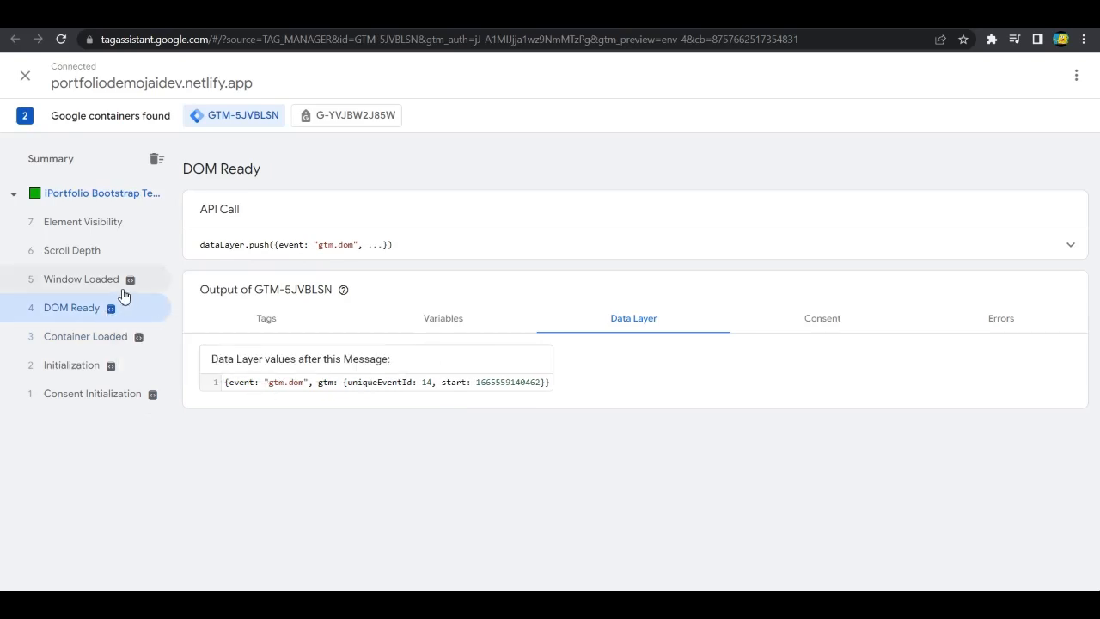
{"action": "left_click", "coordinate": [122, 282]}
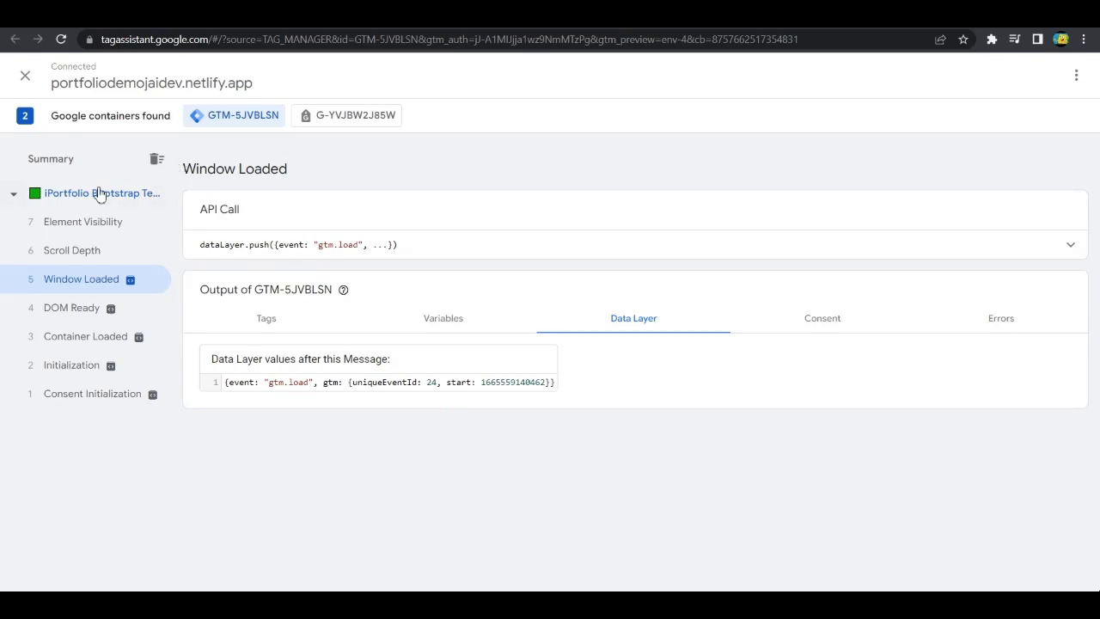
{"action": "left_click", "coordinate": [83, 164]}
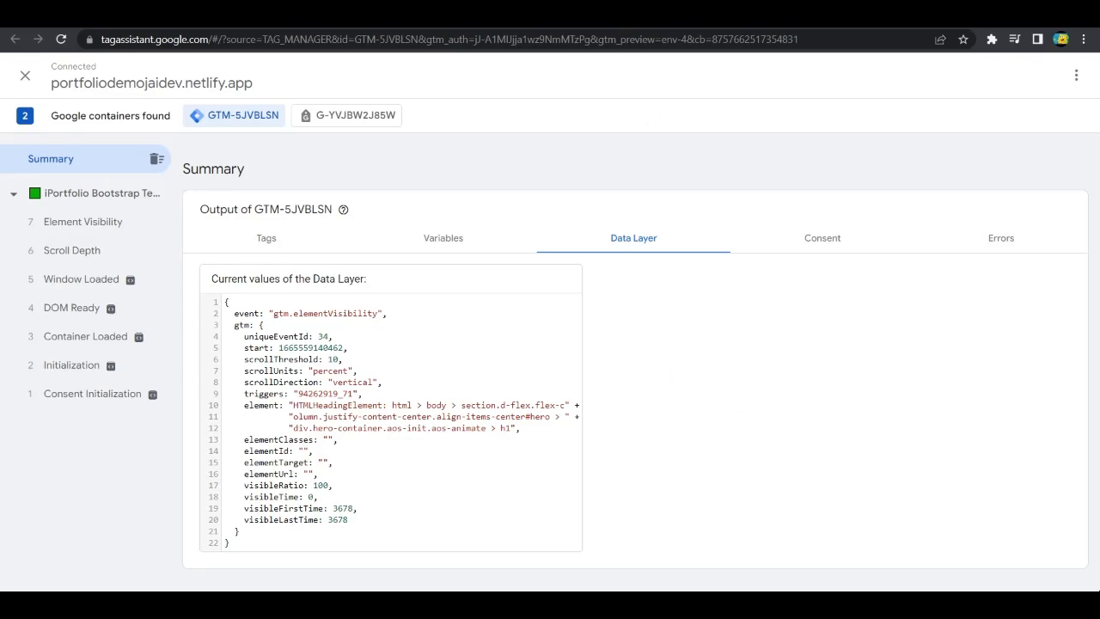
- Switch to the portfolio page's console and run window.dataLayer.push({ userId : '123' })
{"action": "left_click", "coordinate": [639, 16]}
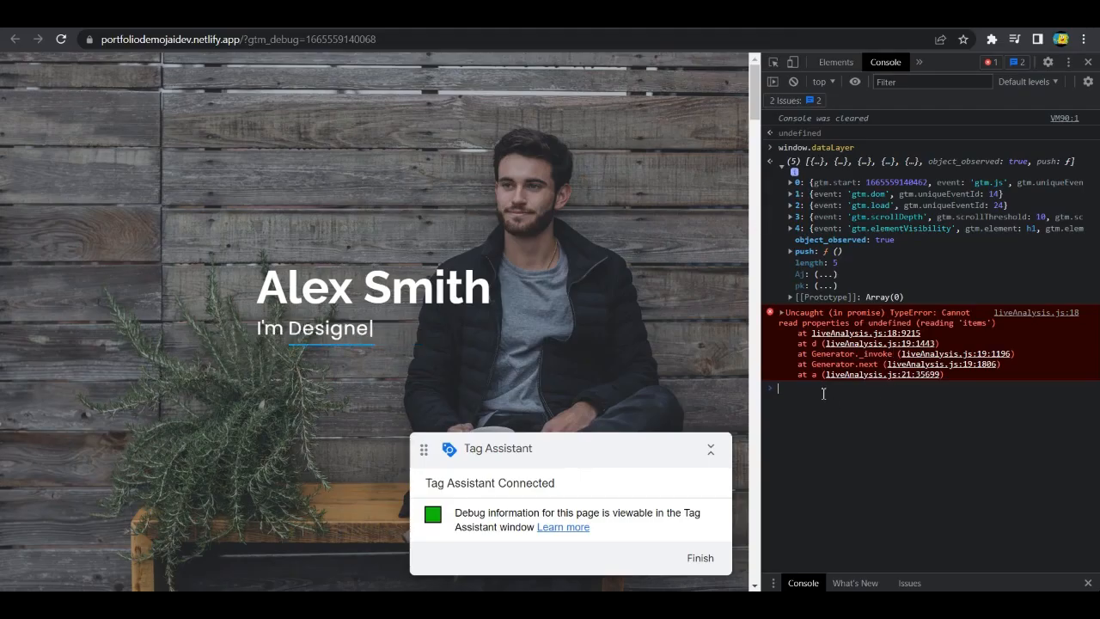
{"action": "type", "text": "window."}
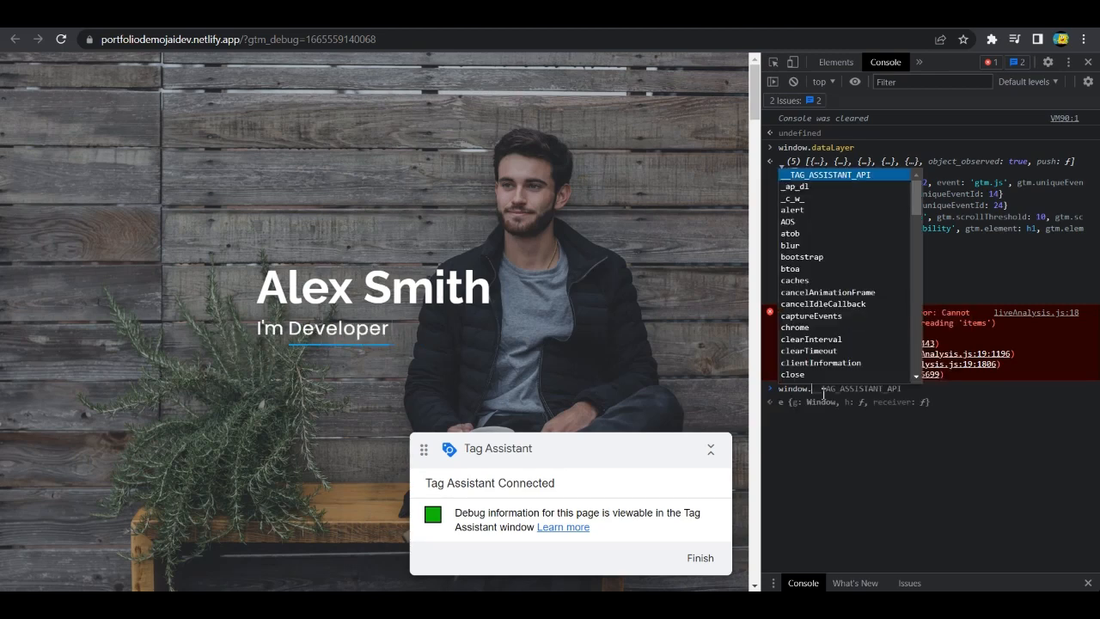
{"action": "type", "text": "data"}
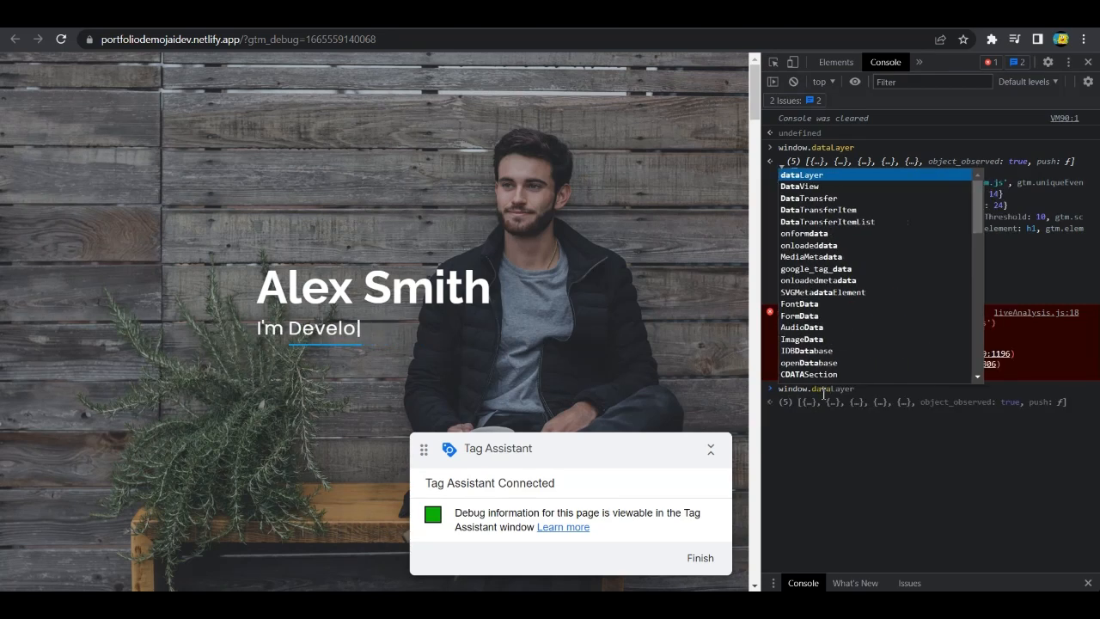
{"action": "key", "text": "Tab"}
{"action": "type", "text": ".push"}
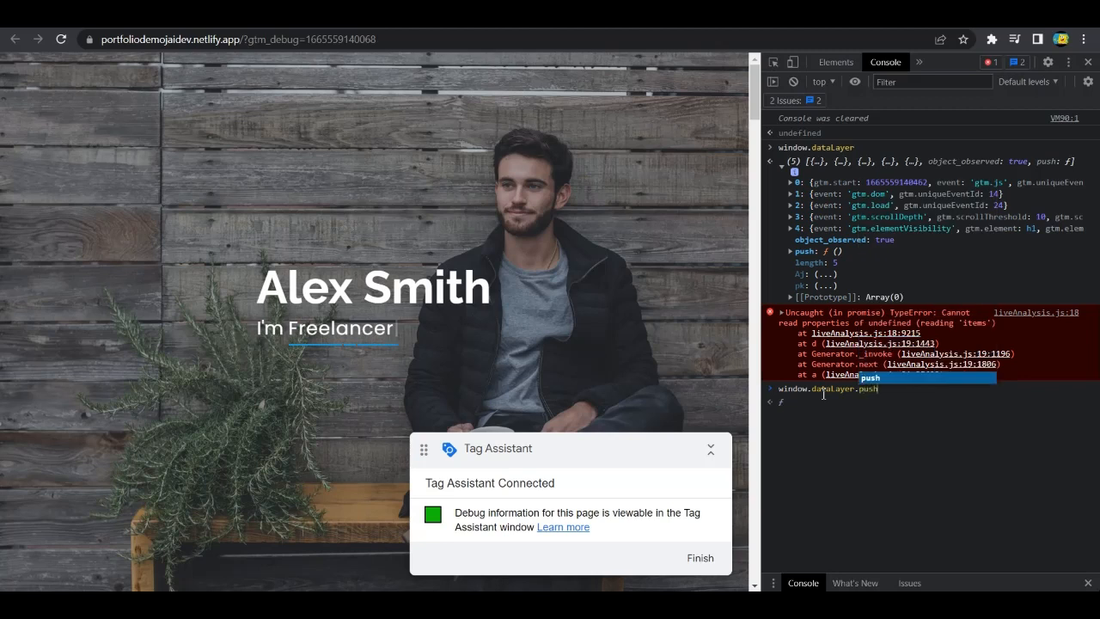
{"action": "type", "text": "("}
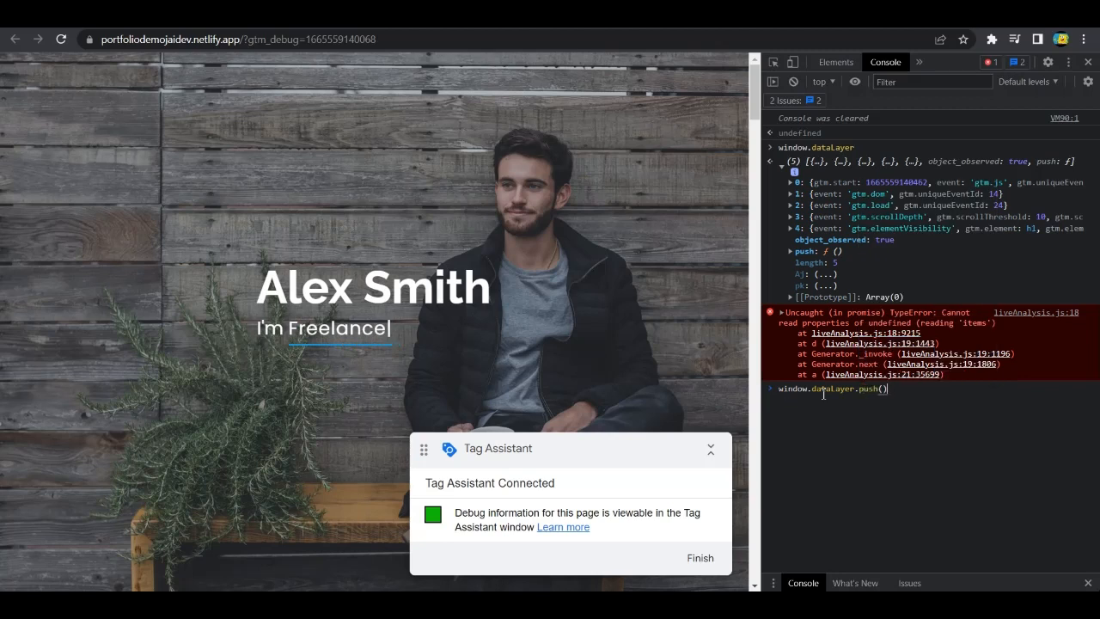
{"action": "type", "text": "{"}
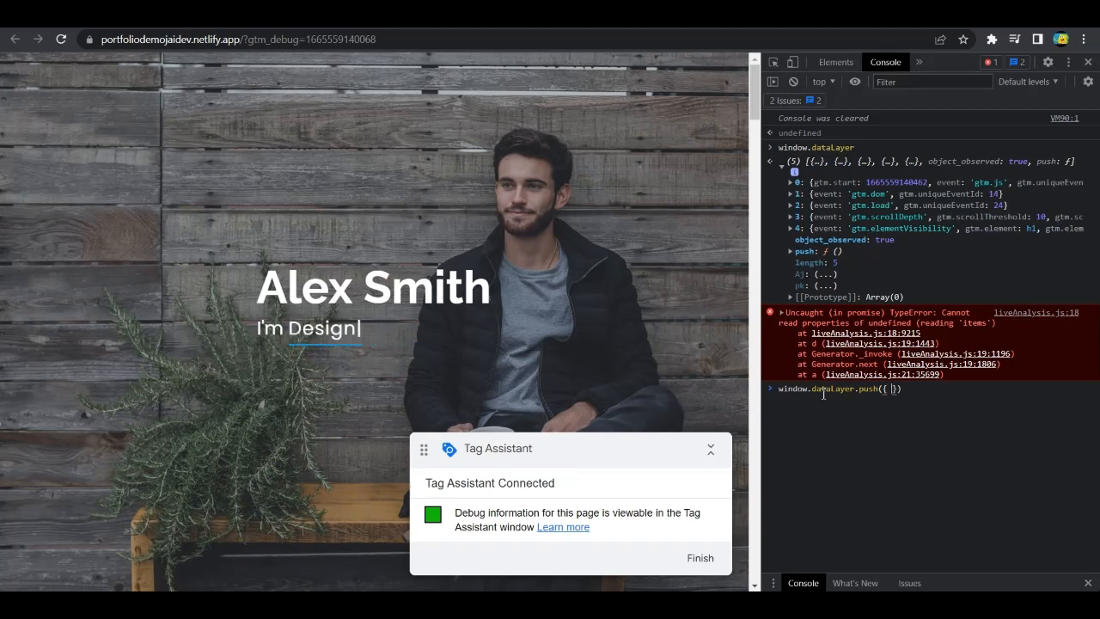
{"action": "type", "text": "userId : "}
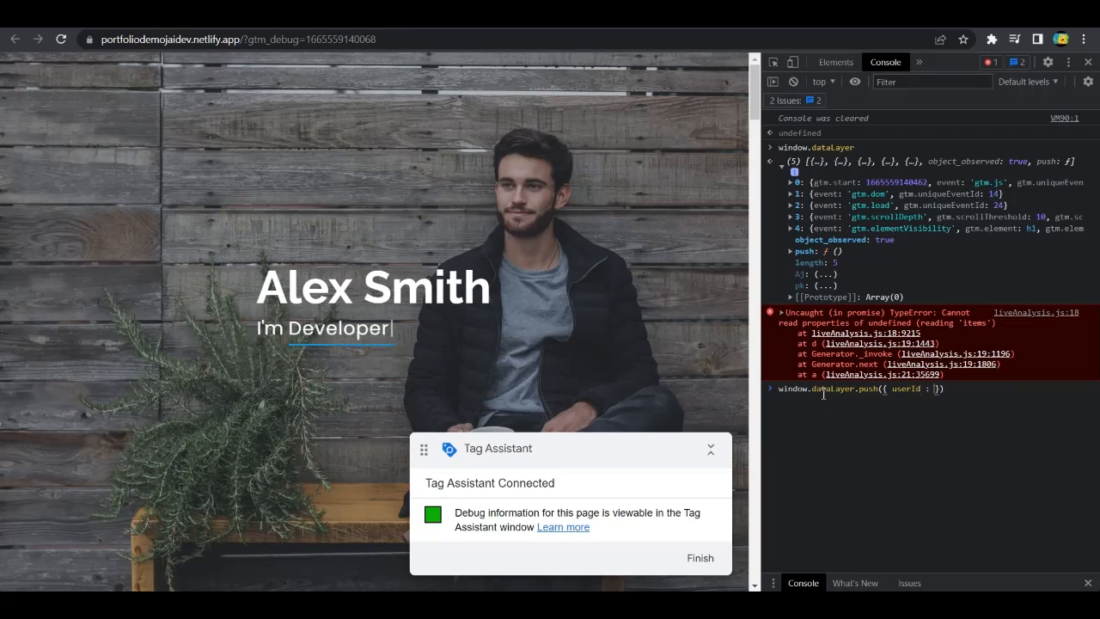
{"action": "type", "text": "'123'"}
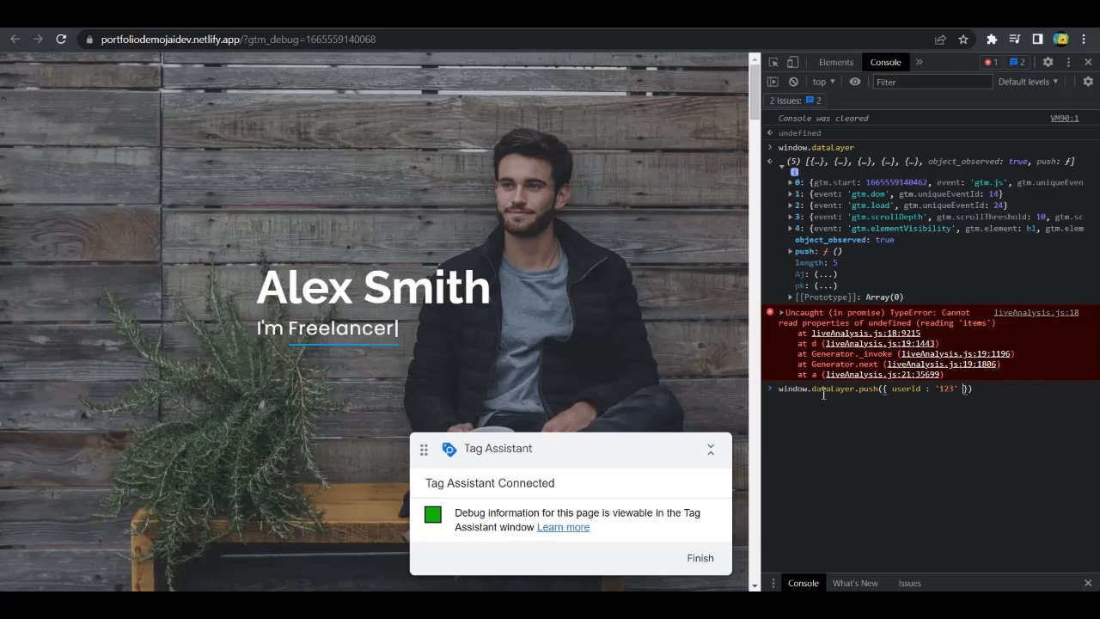
{"action": "key", "text": "Return"}
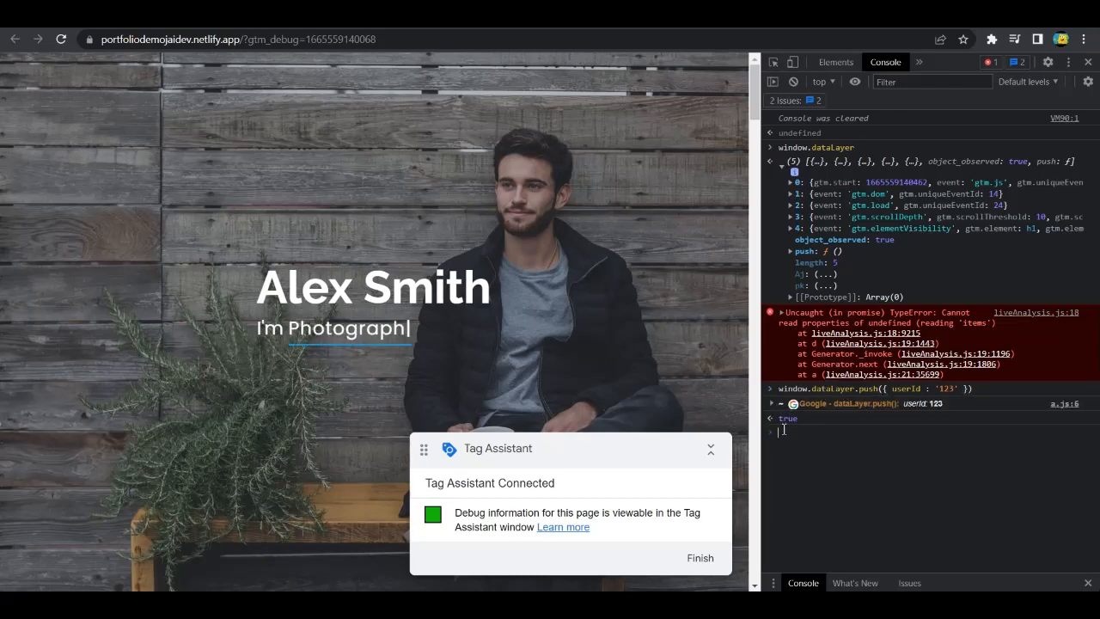
- Output window.dataLayer again and expand the array to check for the pushed userId entry
{"action": "type", "text": "window.dataLayer"}
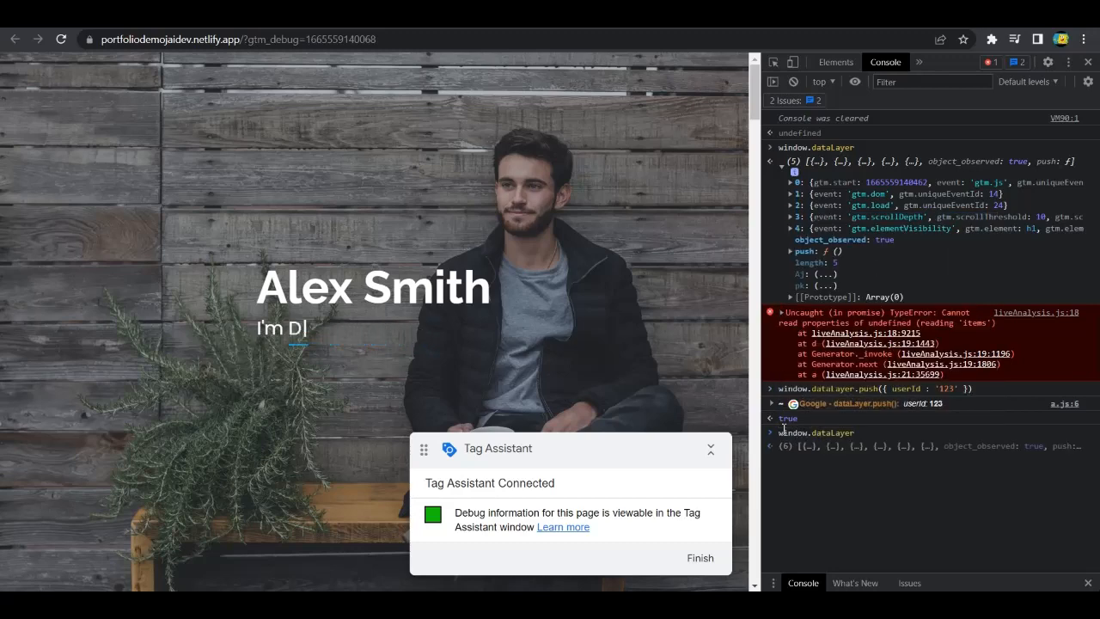
{"action": "key", "text": "Return"}
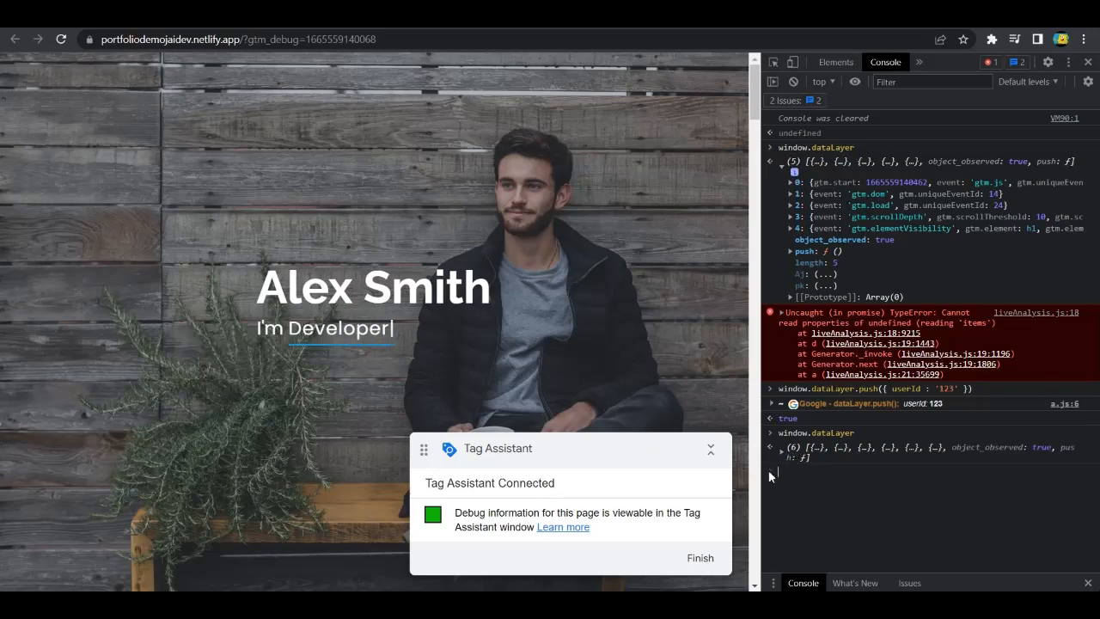
{"action": "left_click", "coordinate": [781, 450]}
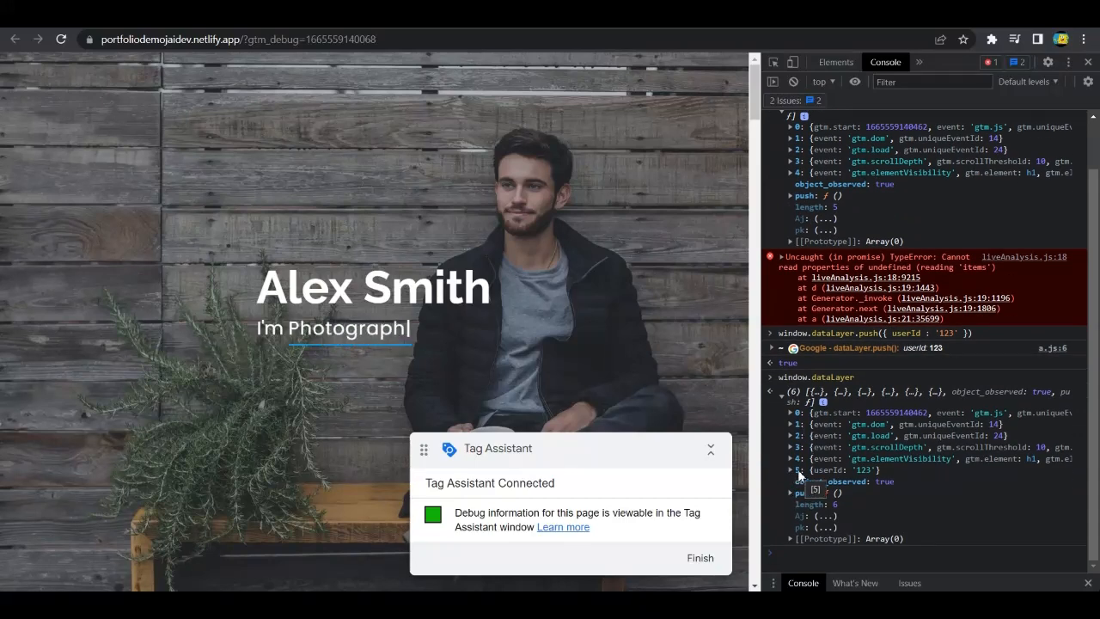
- Expand the pushed userId entry in the console, and check for it in Tag Assistant's Message event and Summary data layer values
{"action": "left_click", "coordinate": [795, 471]}
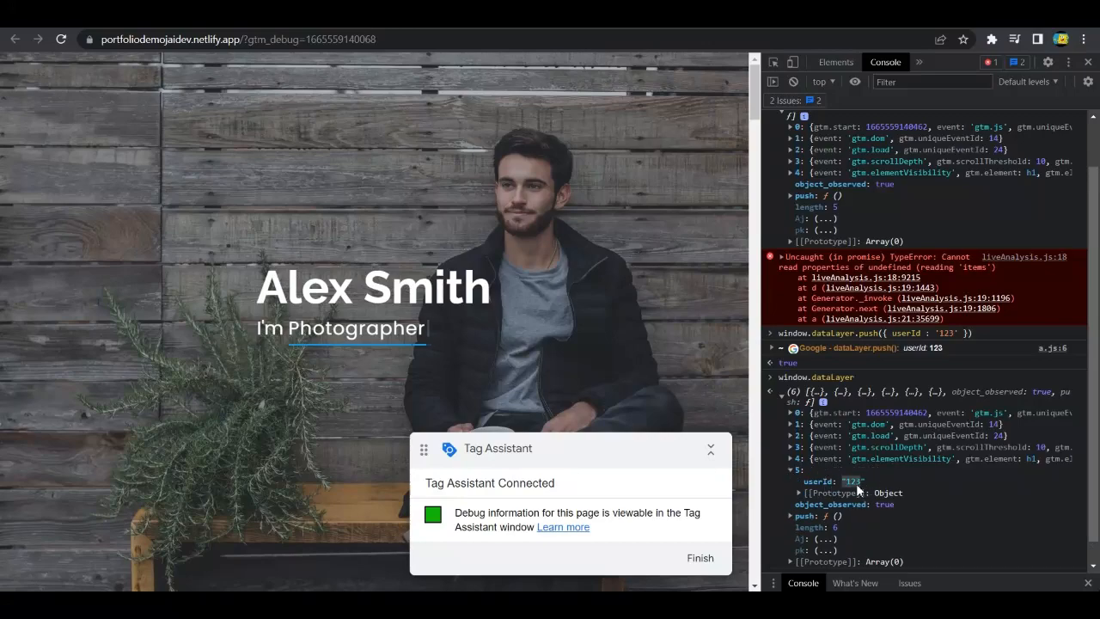
{"action": "left_click", "coordinate": [429, 15]}
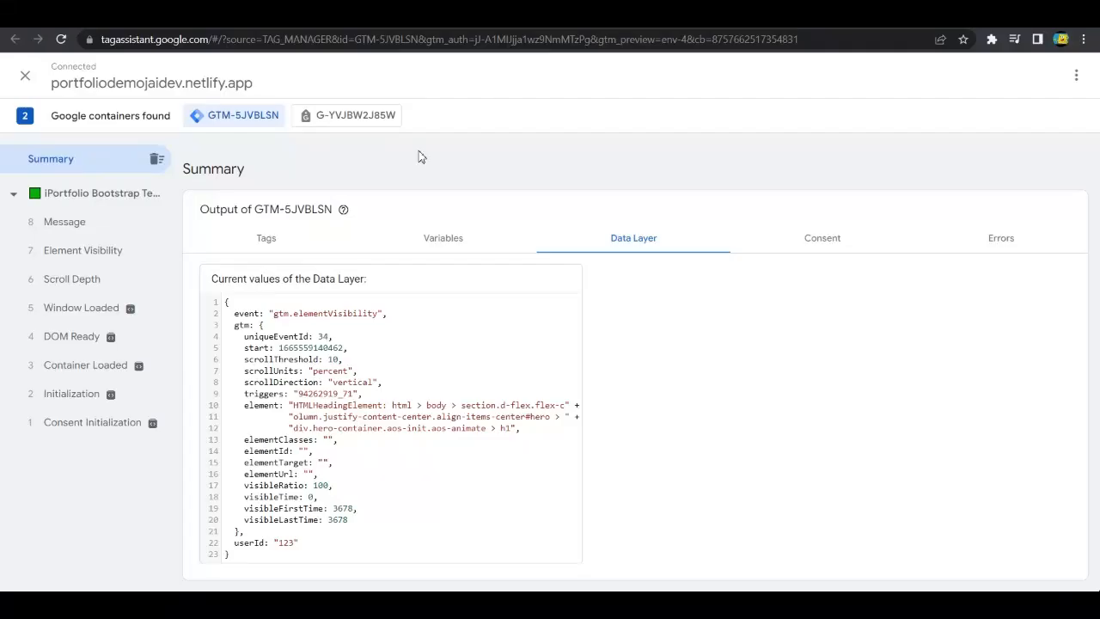
{"action": "left_click", "coordinate": [66, 226]}
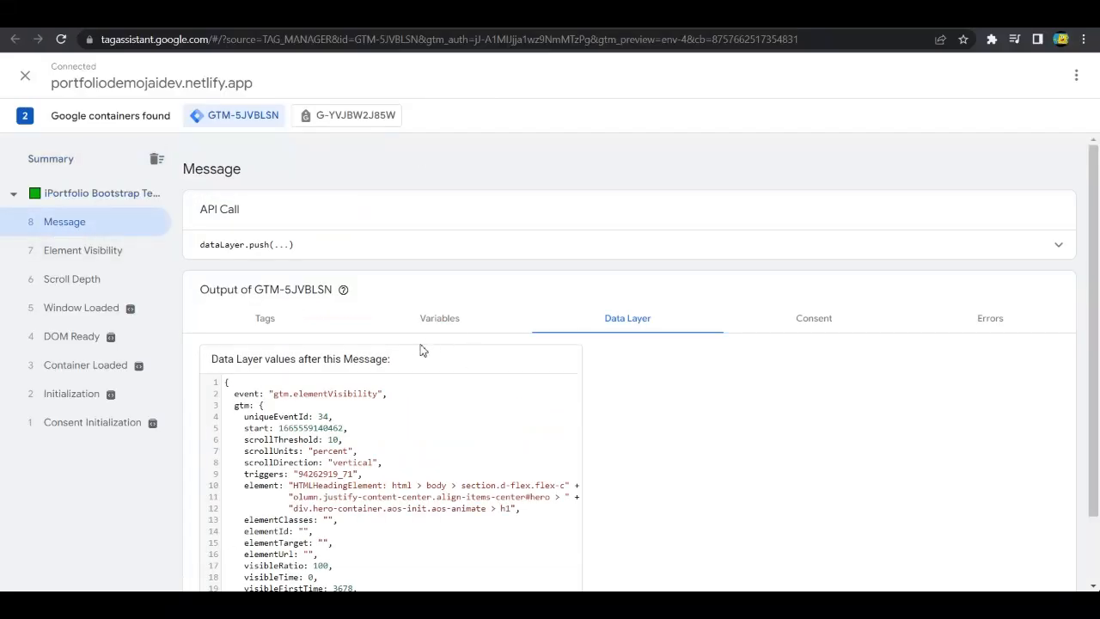
{"action": "scroll", "coordinate": [287, 493], "scroll_direction": "down", "scroll_amount": 2}
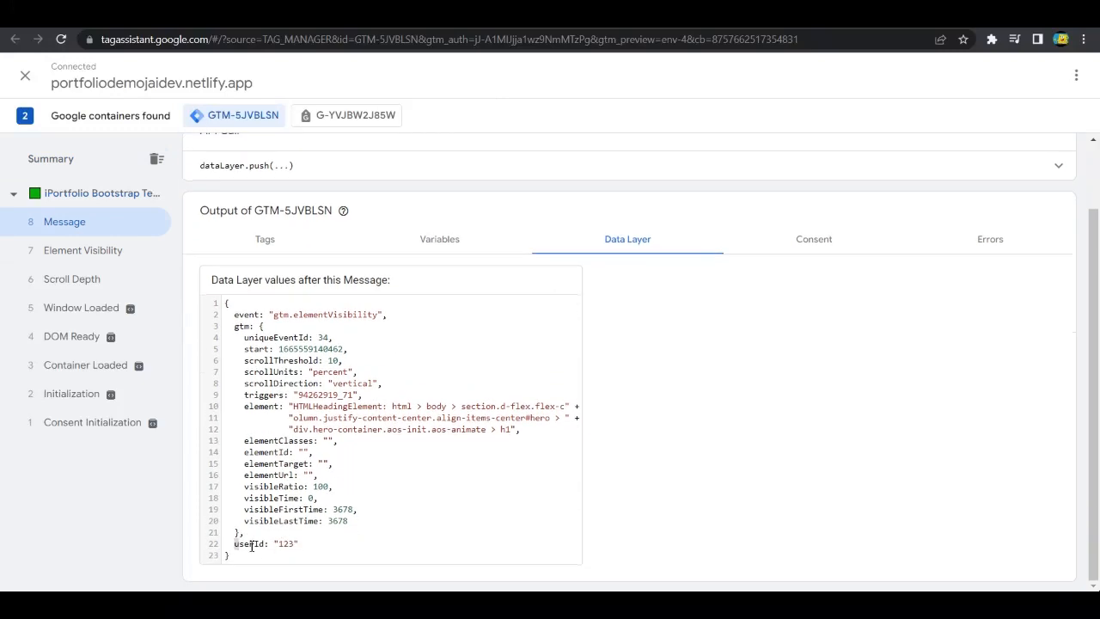
{"action": "left_click", "coordinate": [53, 160]}
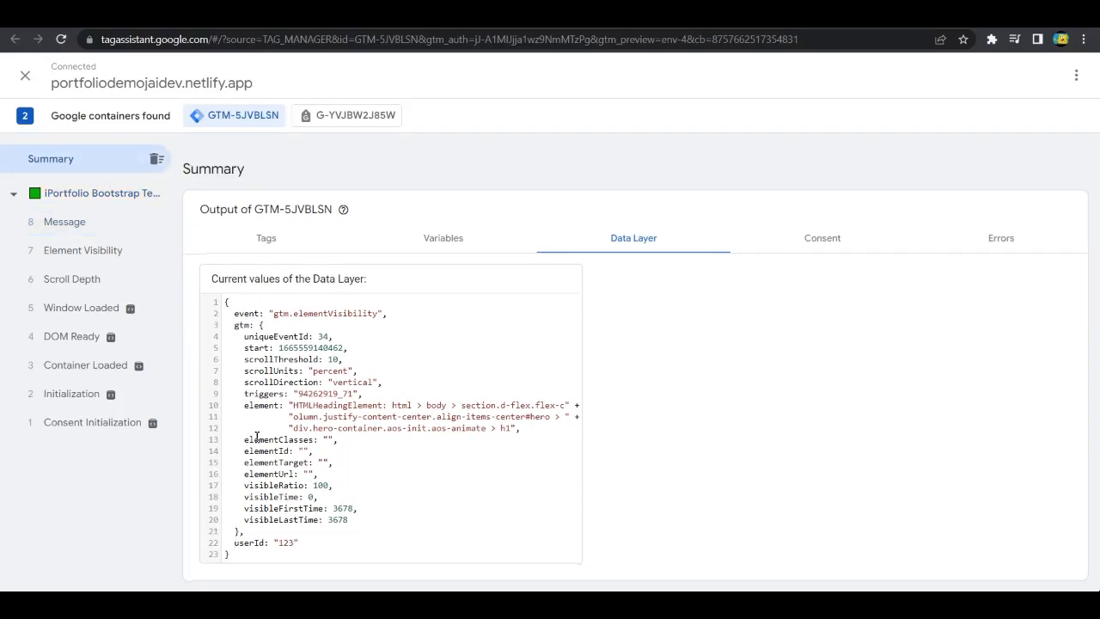
{"action": "left_click_drag", "start_coordinate": [235, 548], "coordinate": [298, 545]}
{"action": "left_click", "coordinate": [292, 545]}
- Switch back to the portfolio page's console and run window.dataLayer.push({ userId : '456' })
{"action": "key", "text": "ctrl+Tab"}
{"action": "scroll", "coordinate": [852, 440], "scroll_direction": "down", "scroll_amount": 1}
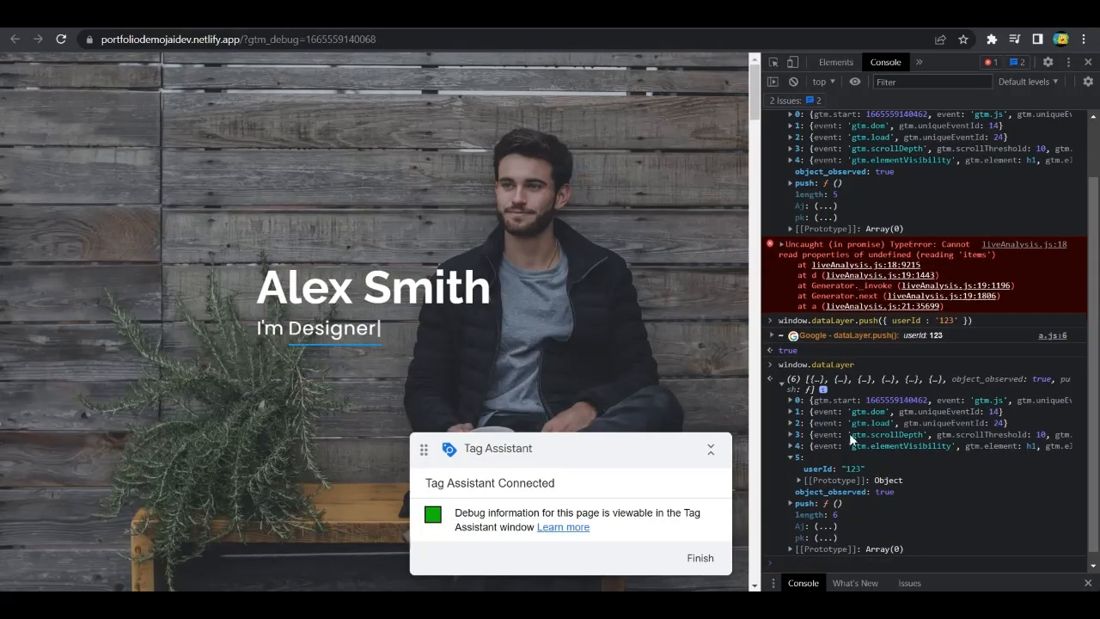
{"action": "left_click", "coordinate": [792, 556]}
{"action": "type", "text": "window"}
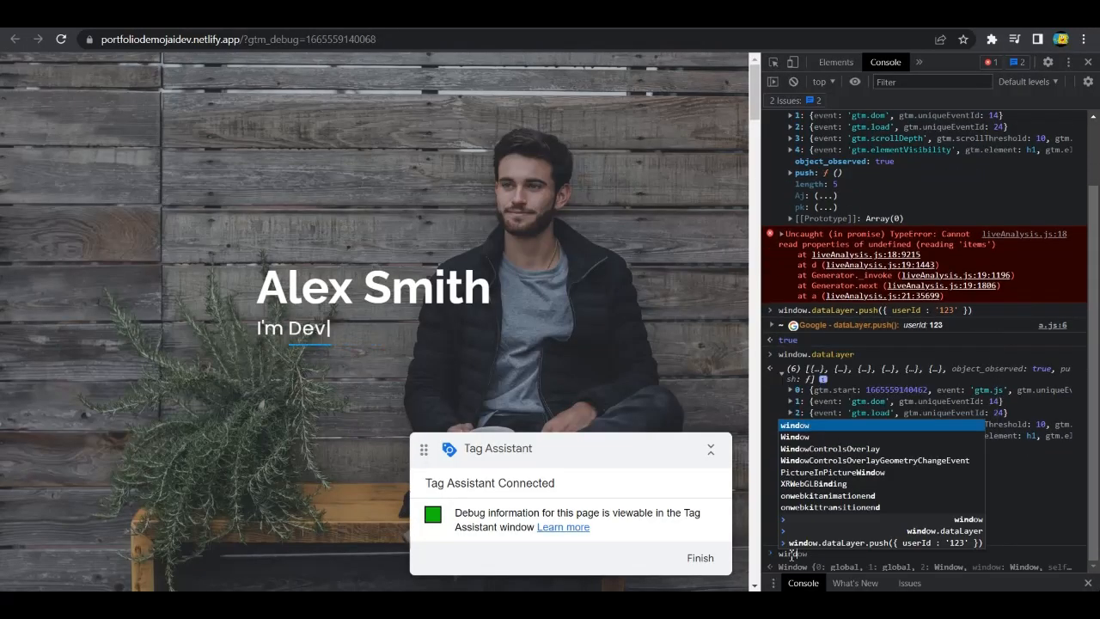
{"action": "type", "text": ".dataLayer."}
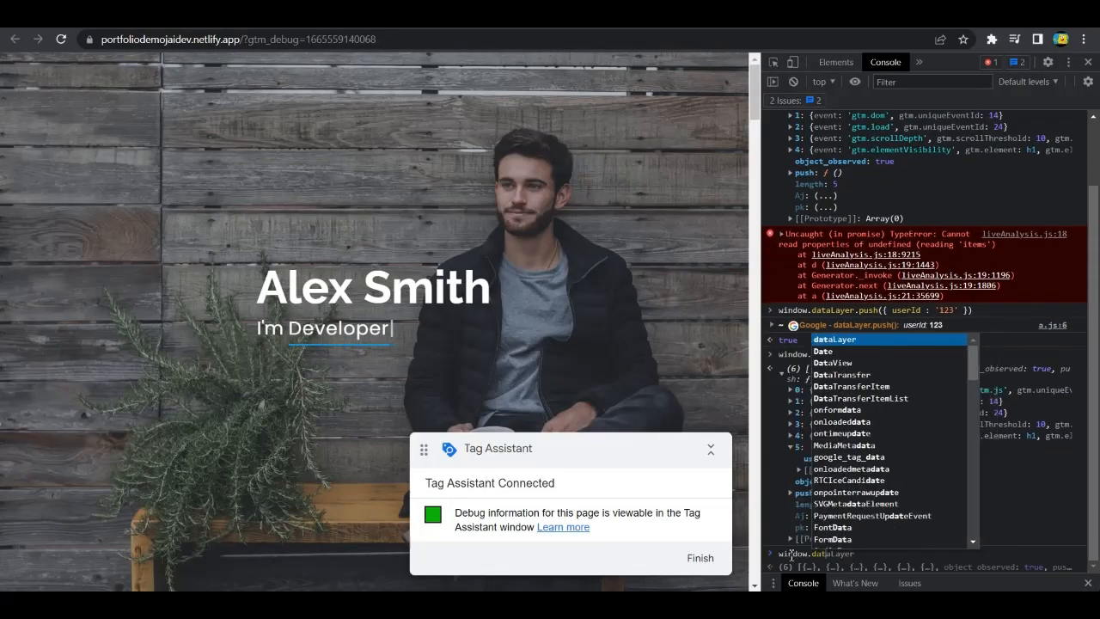
{"action": "type", "text": "push"}
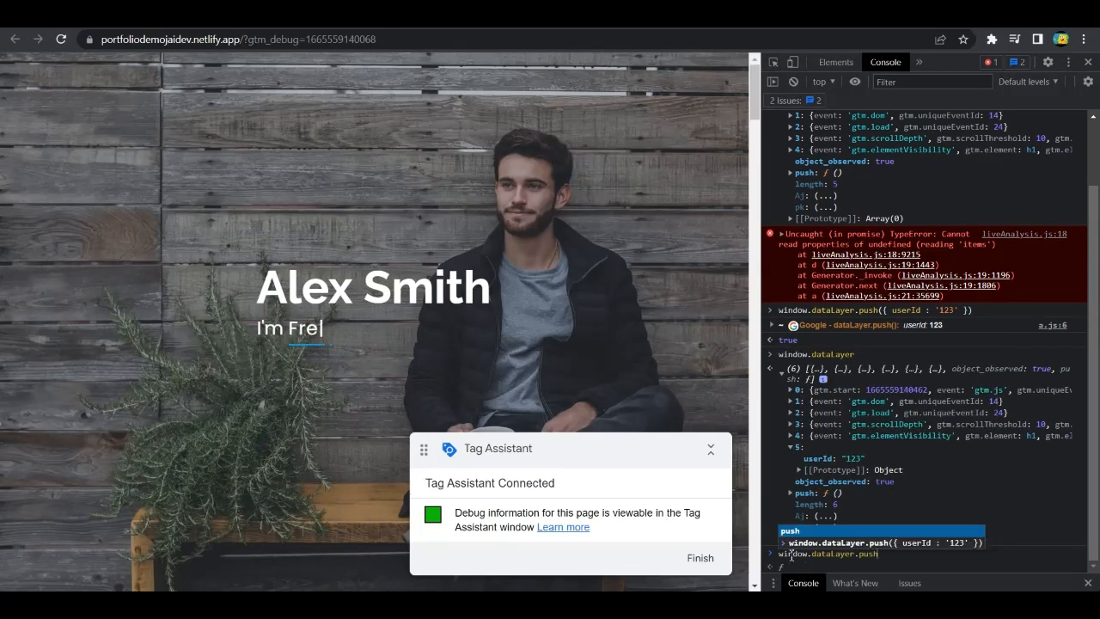
{"action": "key", "text": "Tab"}
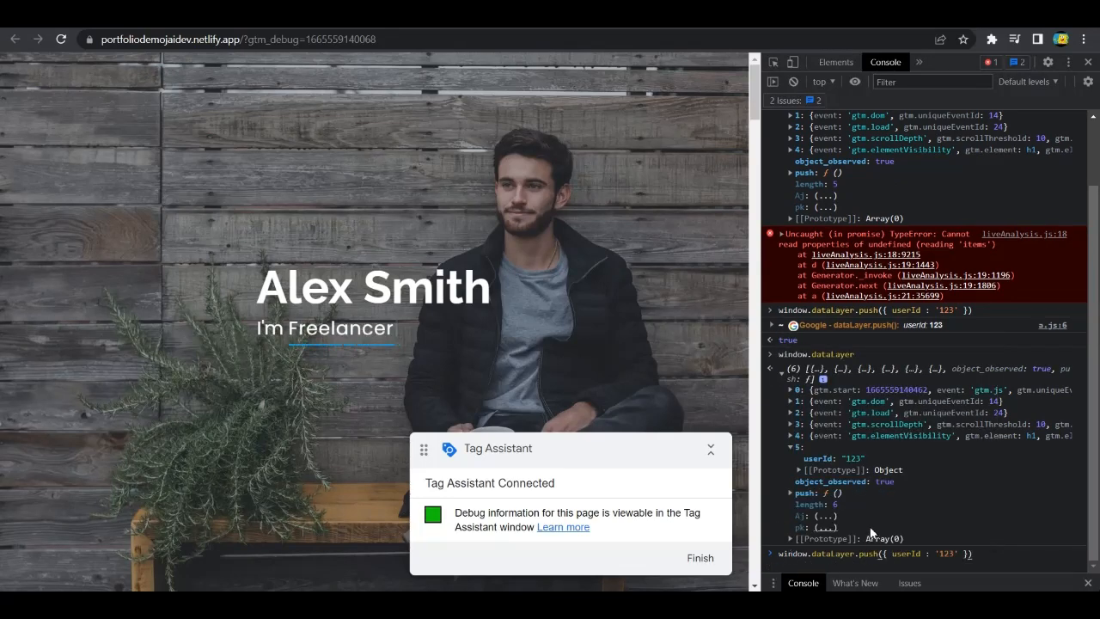
{"action": "left_click_drag", "start_coordinate": [940, 555], "coordinate": [954, 557]}
{"action": "type", "text": "456"}
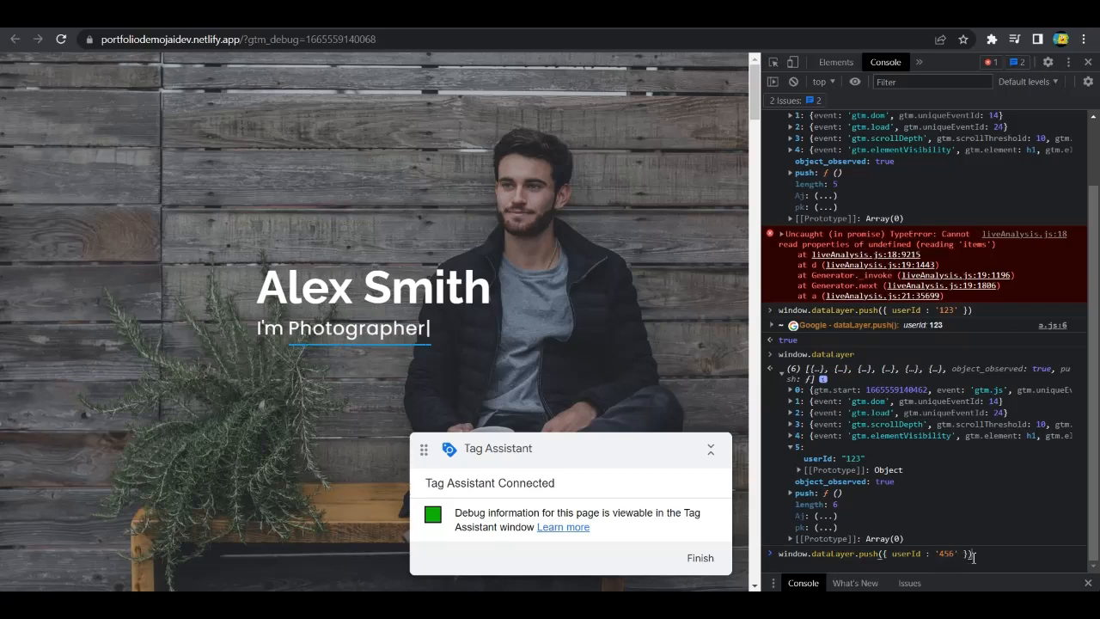
{"action": "key", "text": "Return"}
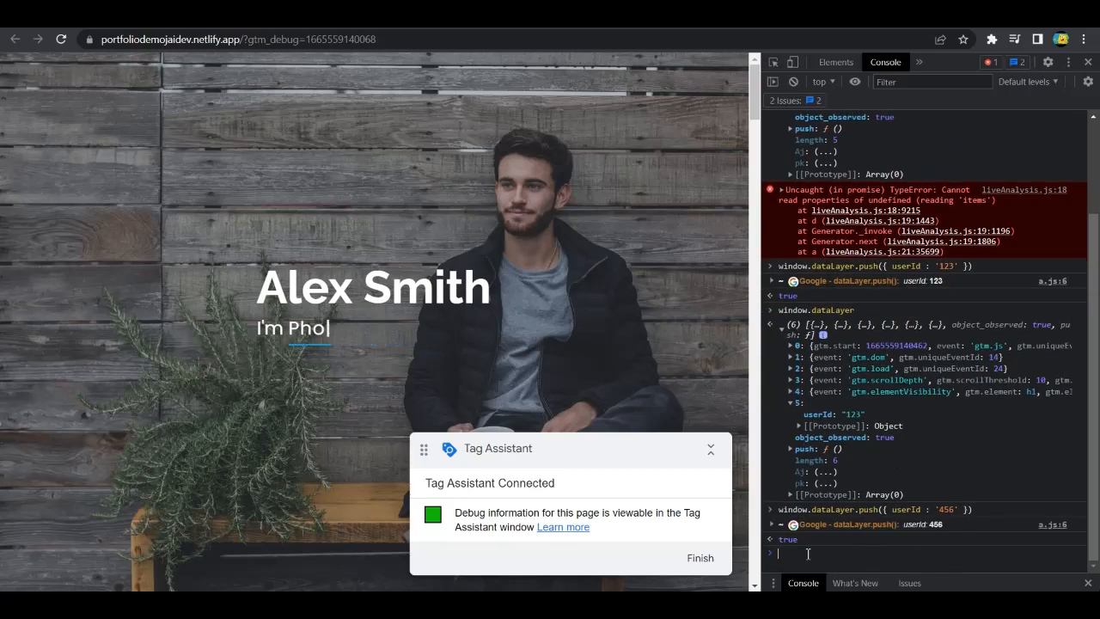
- Output window.dataLayer again and expand the array to check both pushed userId entries
{"action": "type", "text": "window.data"}
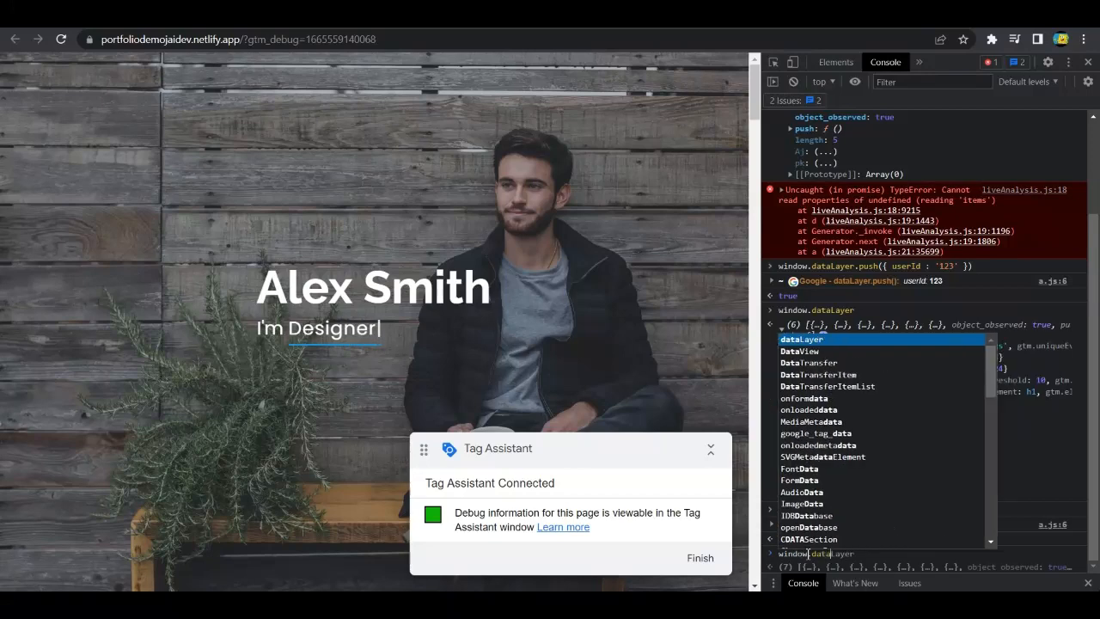
{"action": "key", "text": "Tab"}
{"action": "key", "text": "Return"}
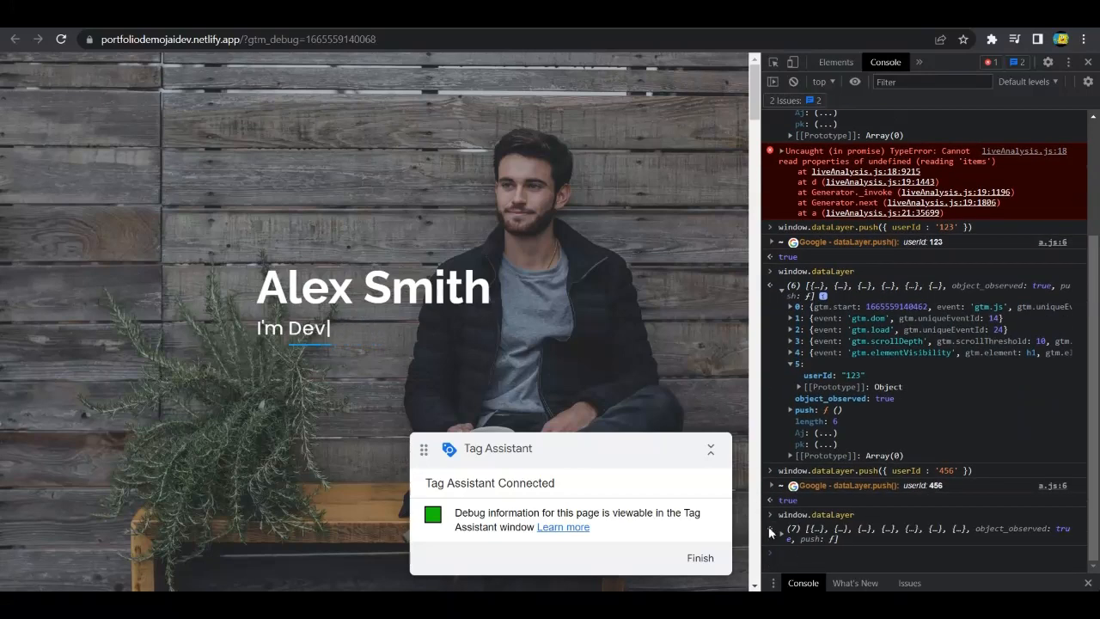
{"action": "left_click", "coordinate": [774, 530]}
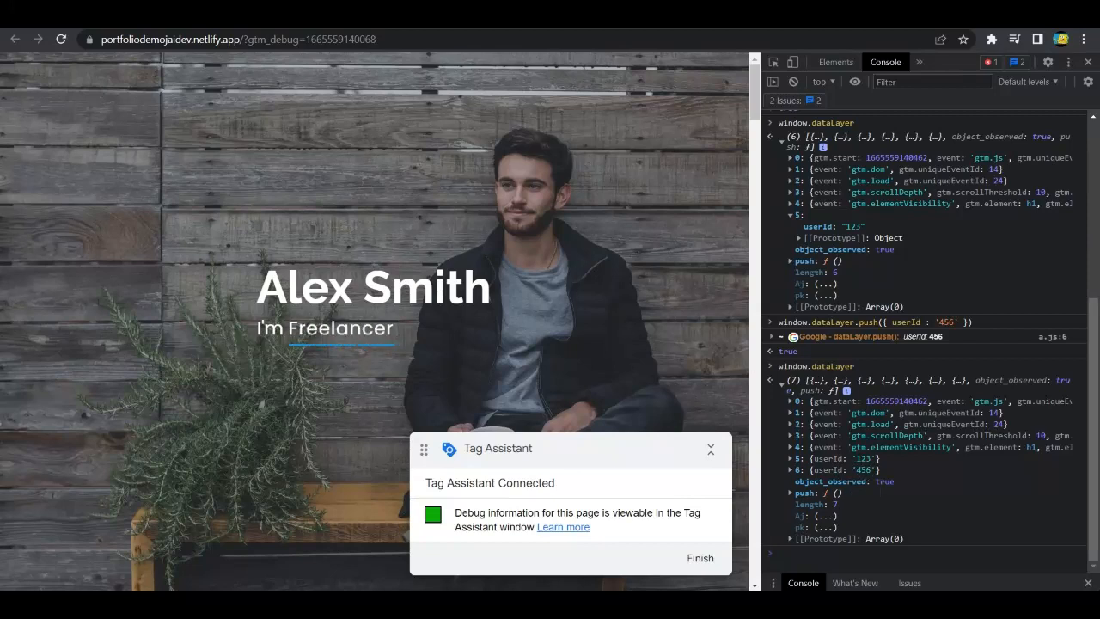
- Compare the userId in Tag Assistant's Summary data layer with the userId entries in the portfolio page's console array
{"action": "left_click", "coordinate": [344, 15]}
{"action": "left_click", "coordinate": [464, 14]}
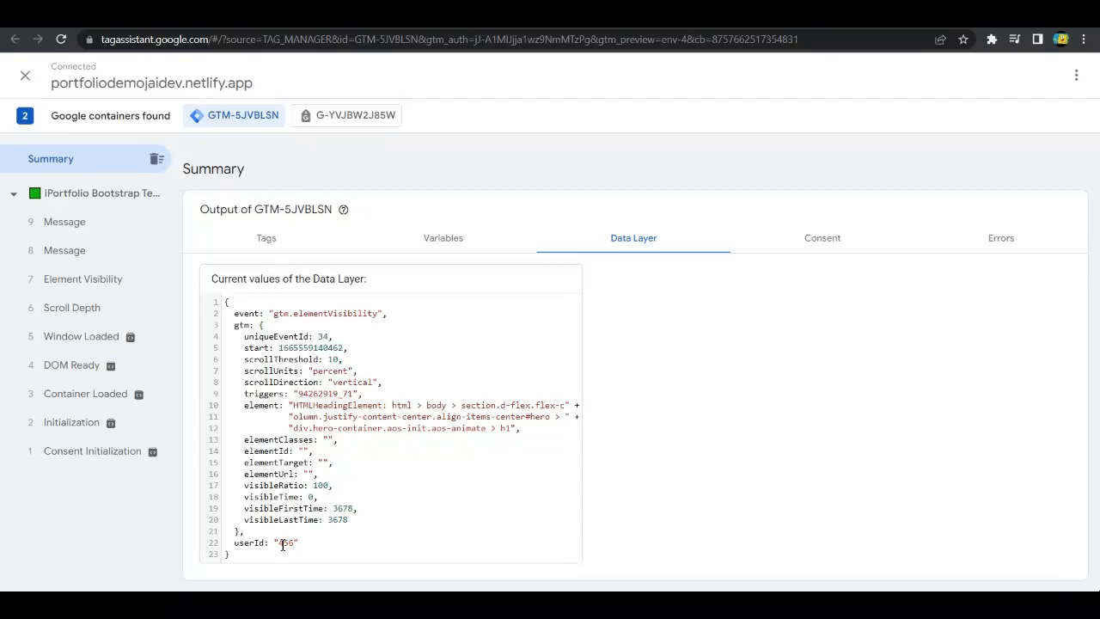
{"action": "left_click", "coordinate": [653, 15]}
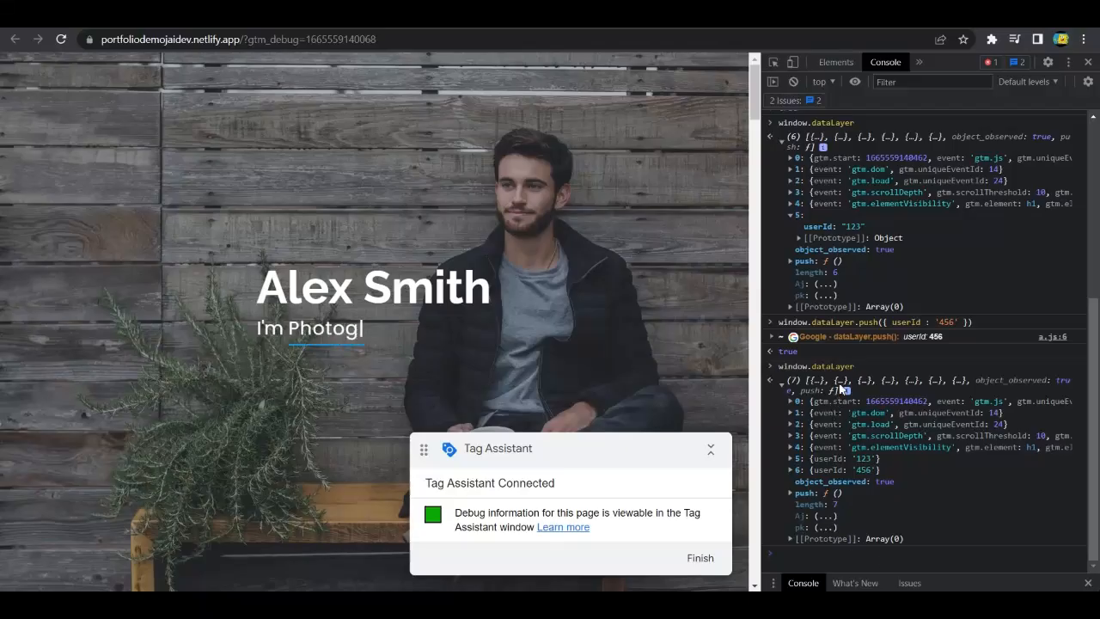
{"action": "left_click", "coordinate": [533, 14]}
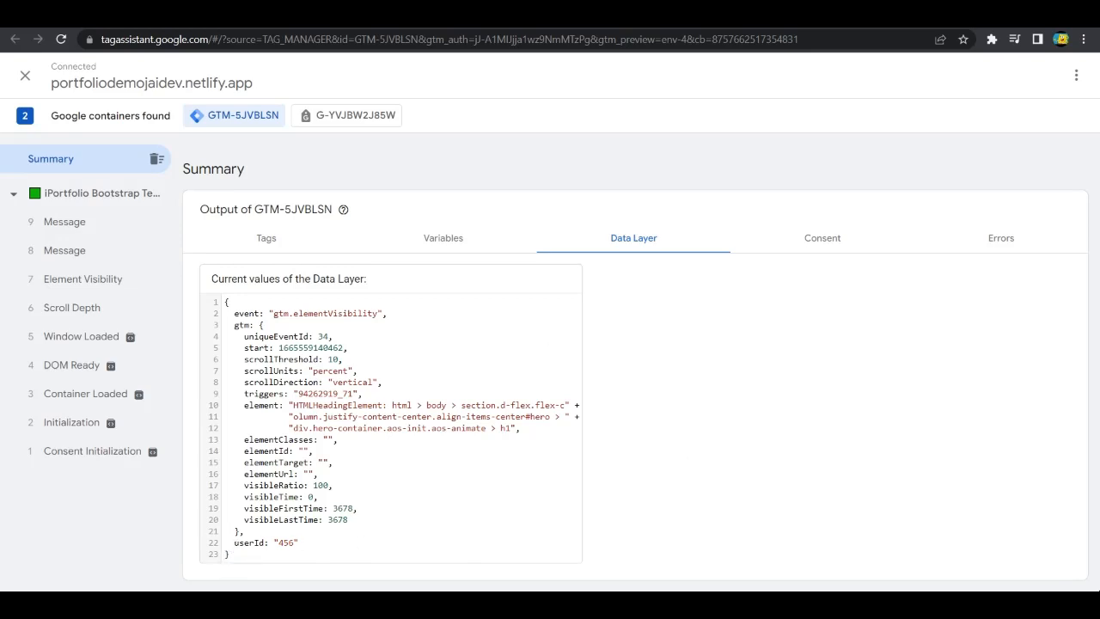
- Return to the portfolio page's console and run window.dataLayer.pop() to remove the last data layer entry
{"action": "left_click", "coordinate": [430, 15]}
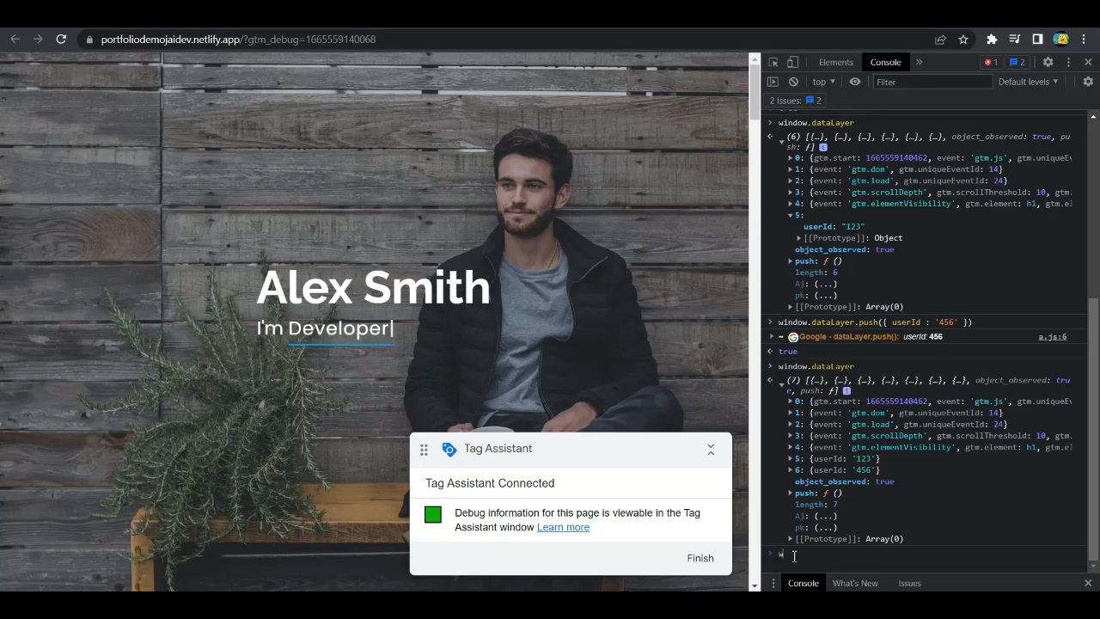
{"action": "type", "text": "indow.data"}
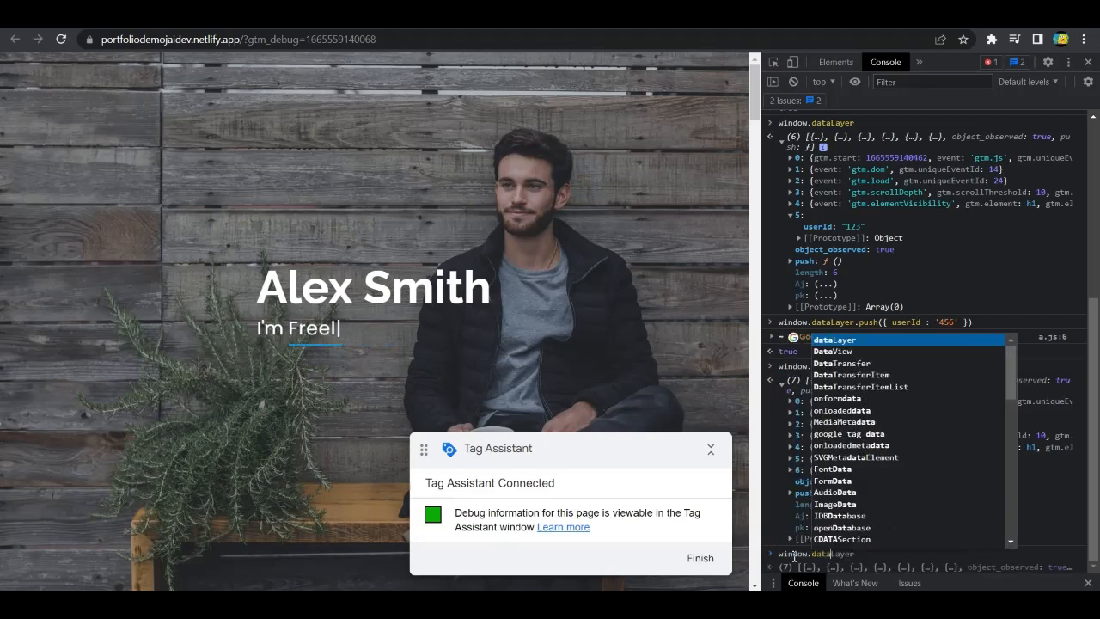
{"action": "type", "text": "Layer.pop"}
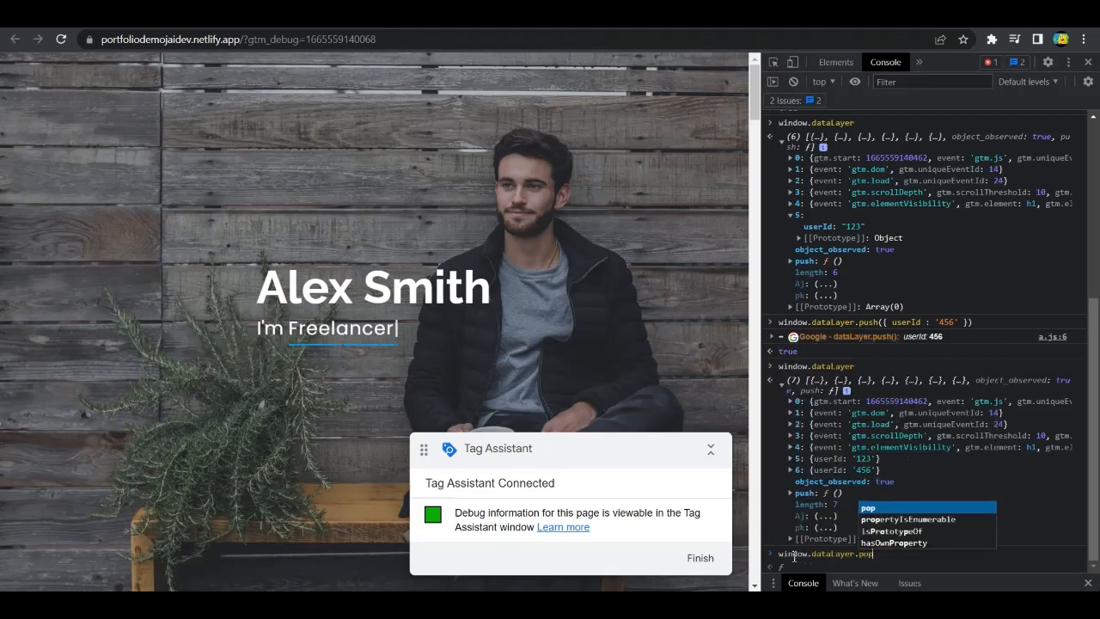
{"action": "type", "text": "()"}
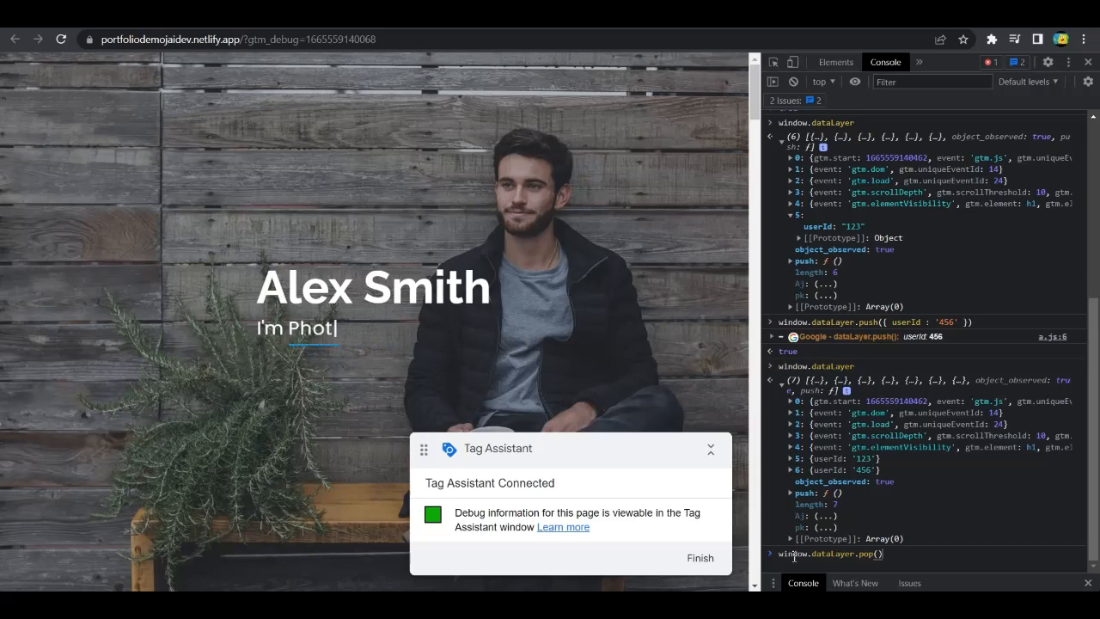
{"action": "key", "text": "Return"}
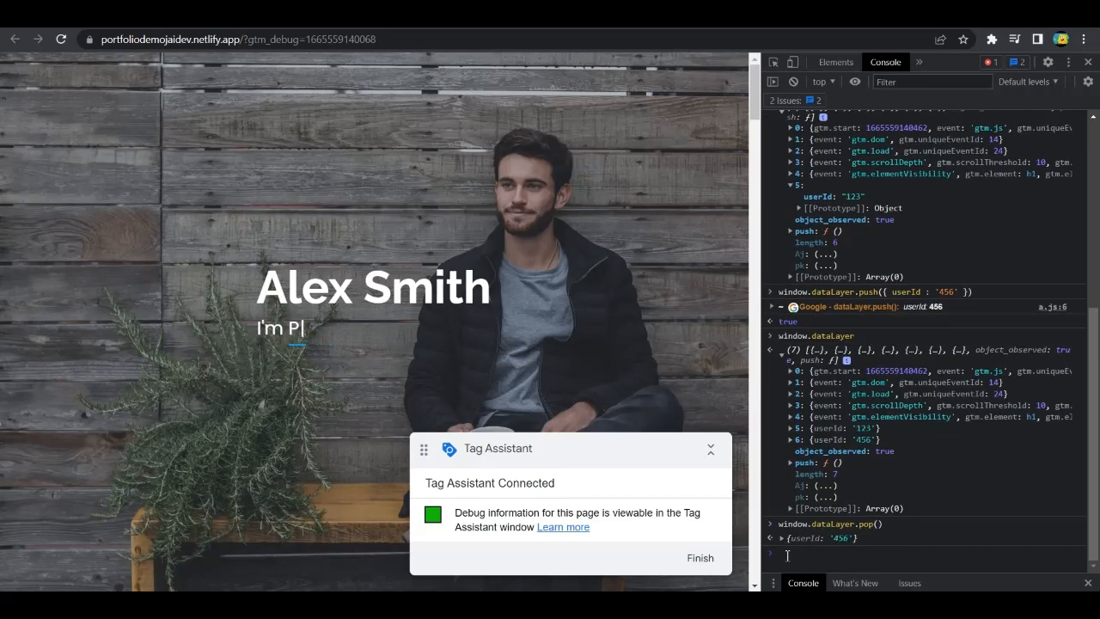
- Run window.dataLayer.pop() a second time to remove the remaining pushed userId entry
{"action": "type", "text": "window"}
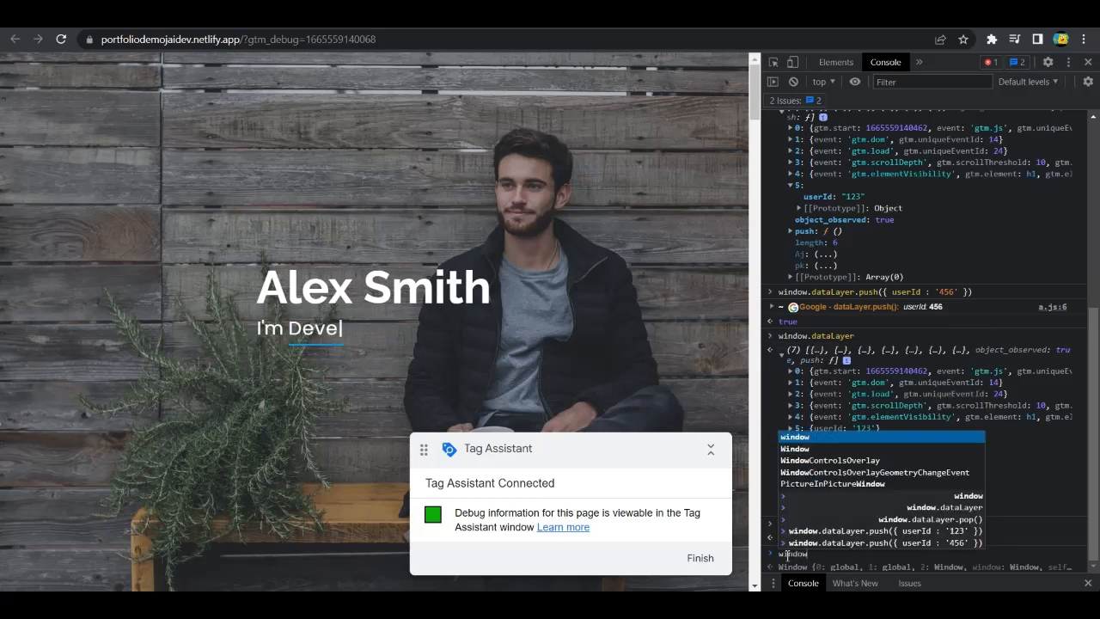
{"action": "key", "text": "Down"}
{"action": "key", "text": "Down"}
{"action": "key", "text": "Down"}
{"action": "key", "text": "Down"}
{"action": "key", "text": "Down"}
{"action": "key", "text": "Down"}
{"action": "key", "text": "Down"}
{"action": "key", "text": "Return"}
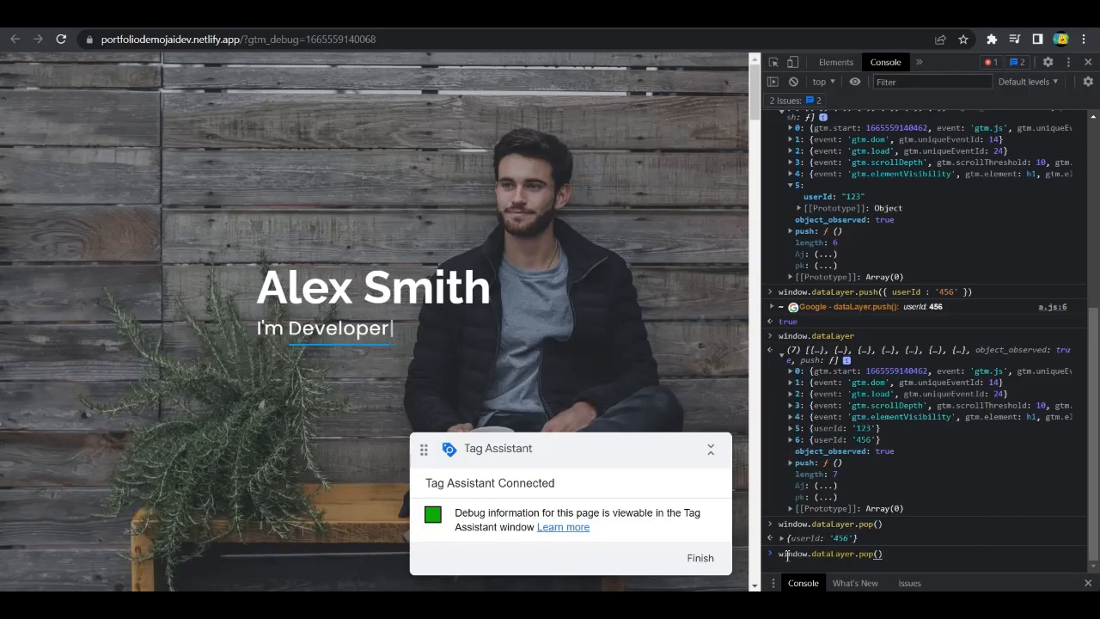
{"action": "key", "text": "Up"}
{"action": "key", "text": "Return"}
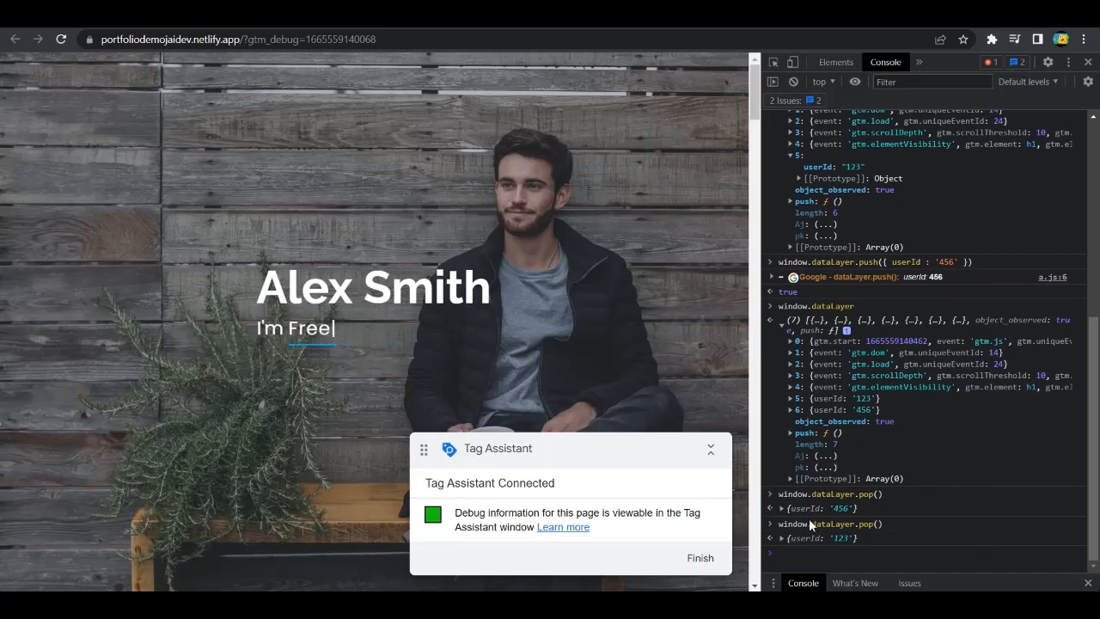
- Output window.dataLayer after both removals, expand the array, and inspect its remaining entries and the push function's details
{"action": "type", "text": "window.data"}
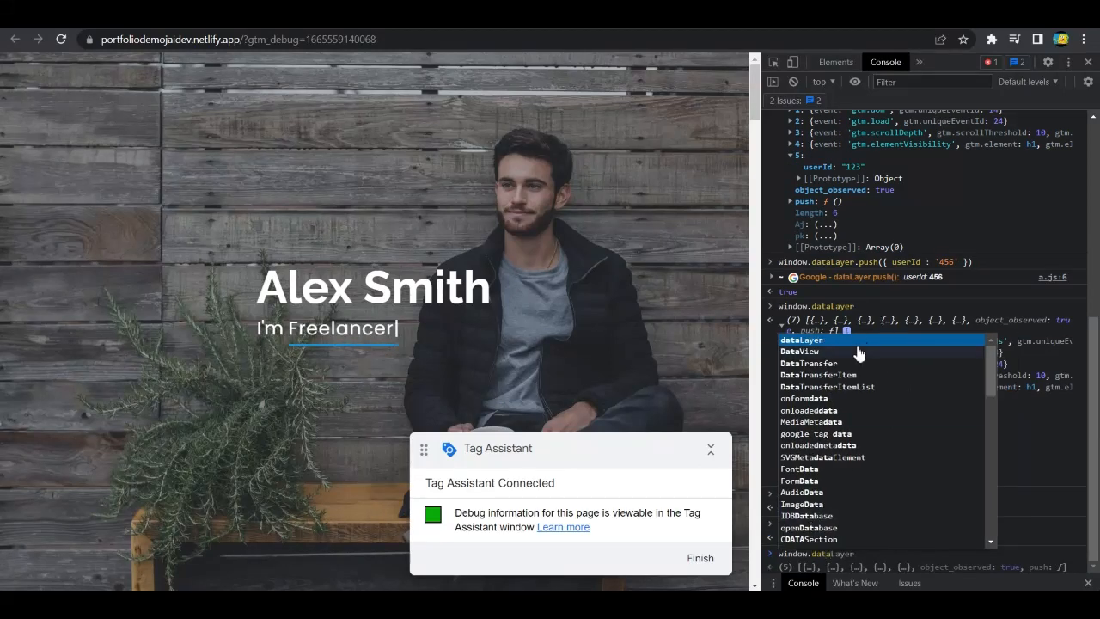
{"action": "key", "text": "Tab"}
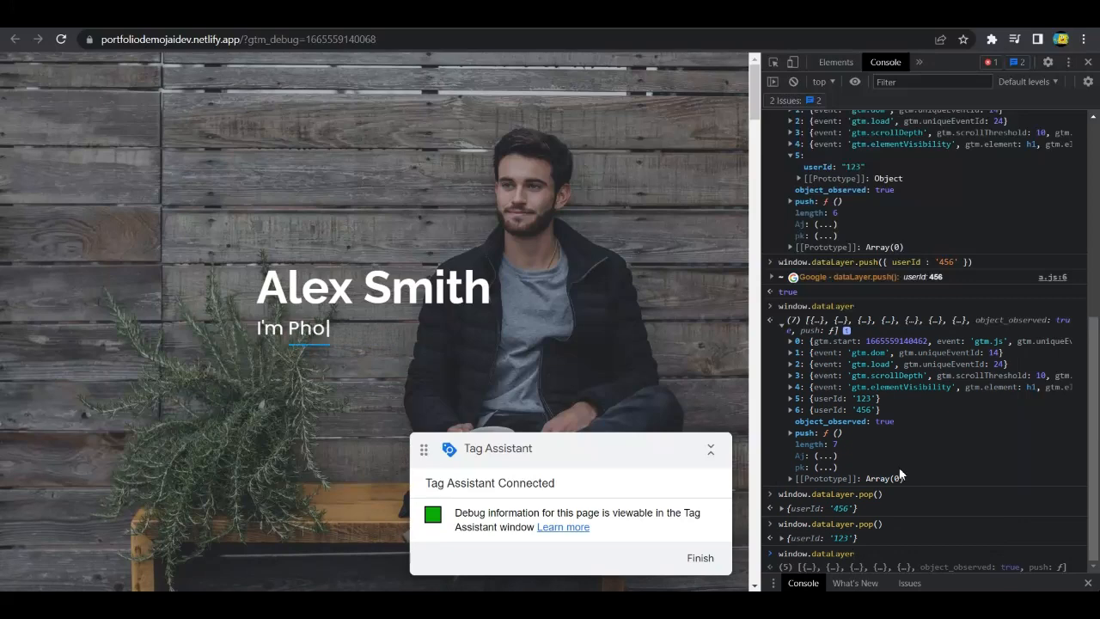
{"action": "key", "text": "Return"}
{"action": "left_click", "coordinate": [780, 532]}
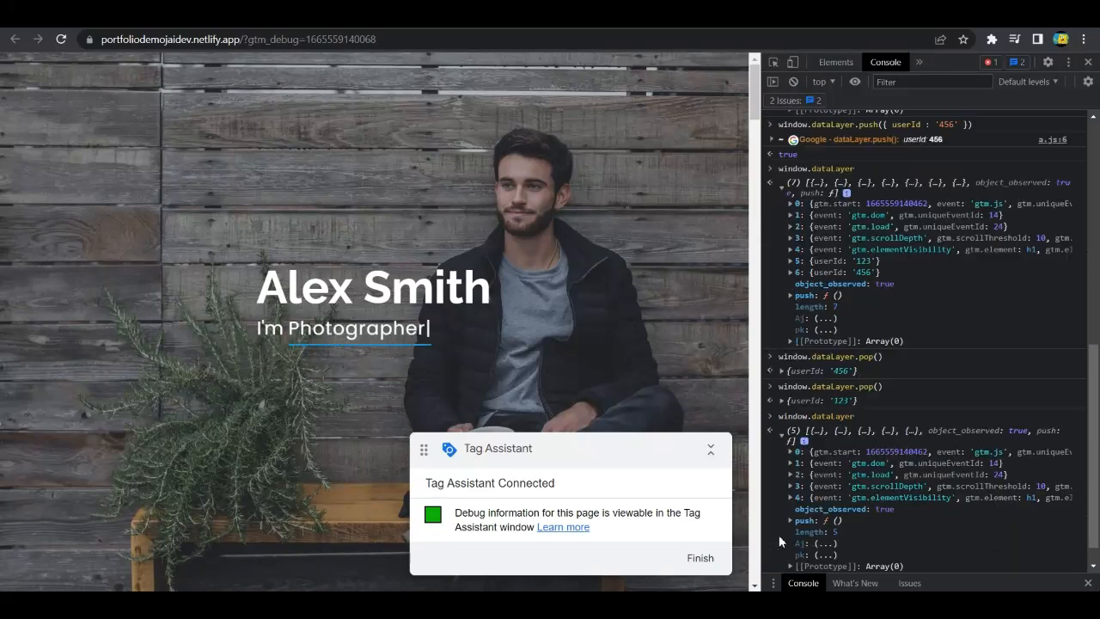
{"action": "left_click", "coordinate": [790, 494]}
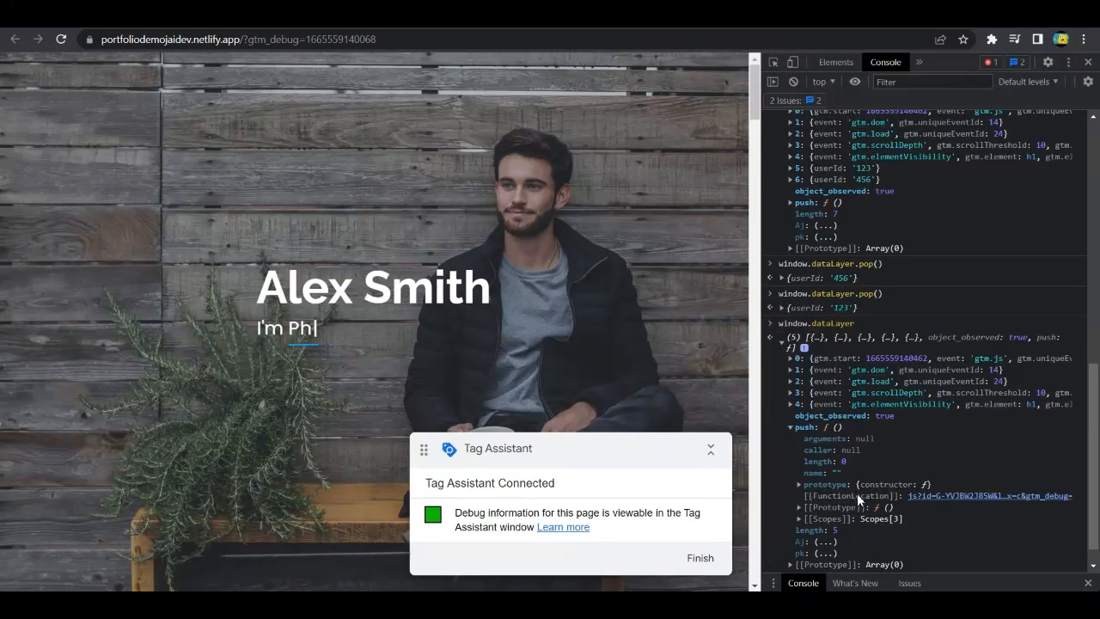
{"action": "scroll", "coordinate": [817, 441], "scroll_direction": "down", "scroll_amount": 2}
{"action": "scroll", "coordinate": [805, 456], "scroll_direction": "up", "scroll_amount": 5}
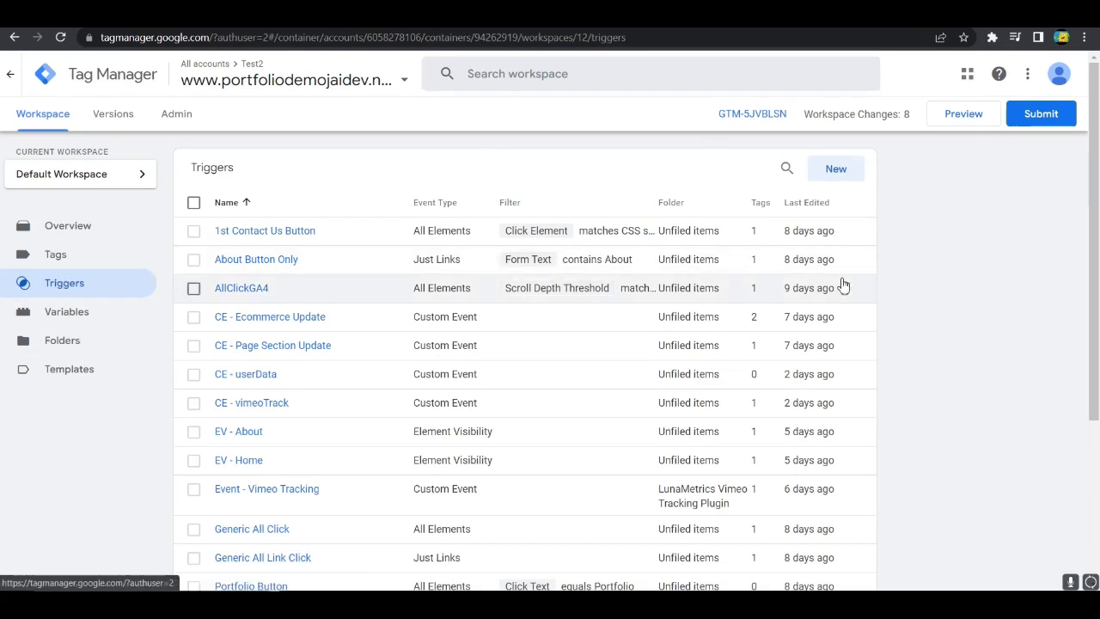
- Open a new trigger in Tag Manager, examine the available trigger types, and close it without saving
{"action": "left_click", "coordinate": [831, 174]}
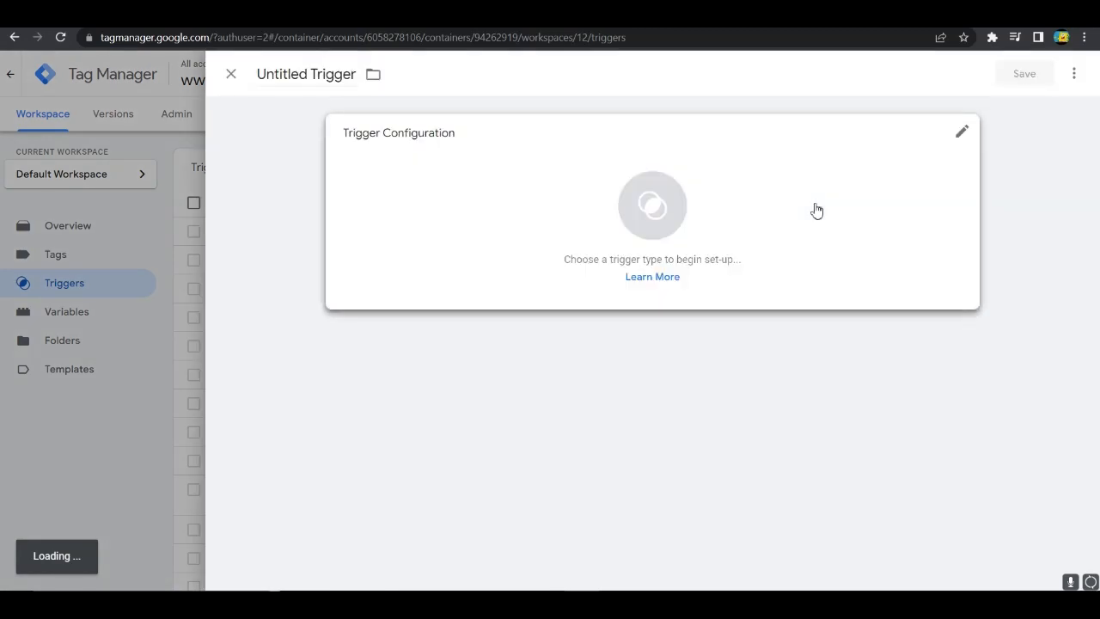
{"action": "left_click", "coordinate": [776, 204]}
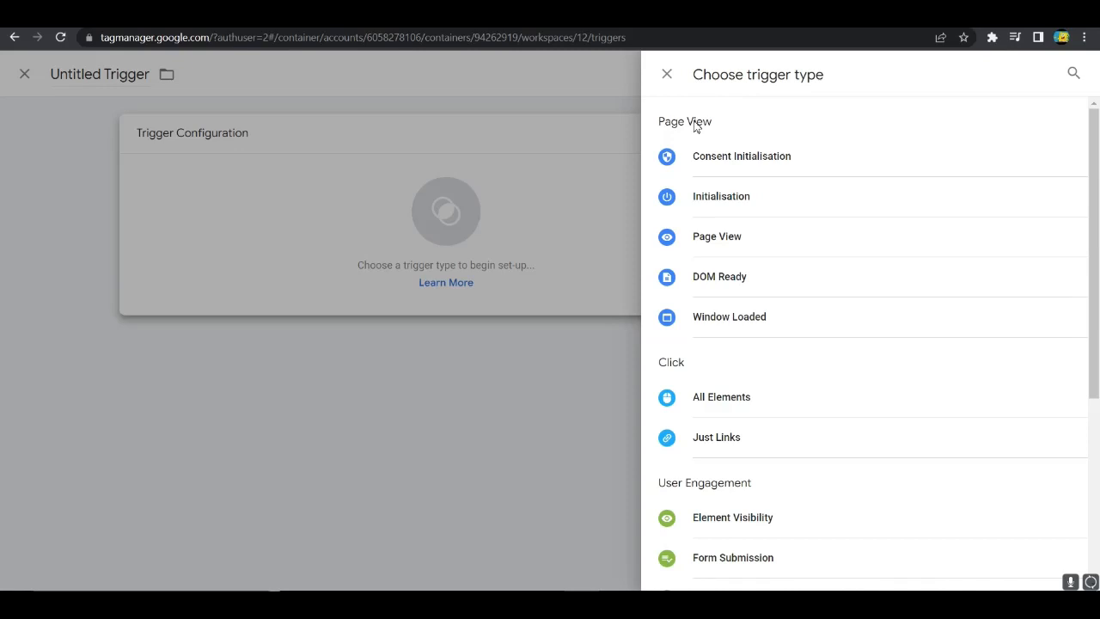
{"action": "left_click", "coordinate": [667, 74]}
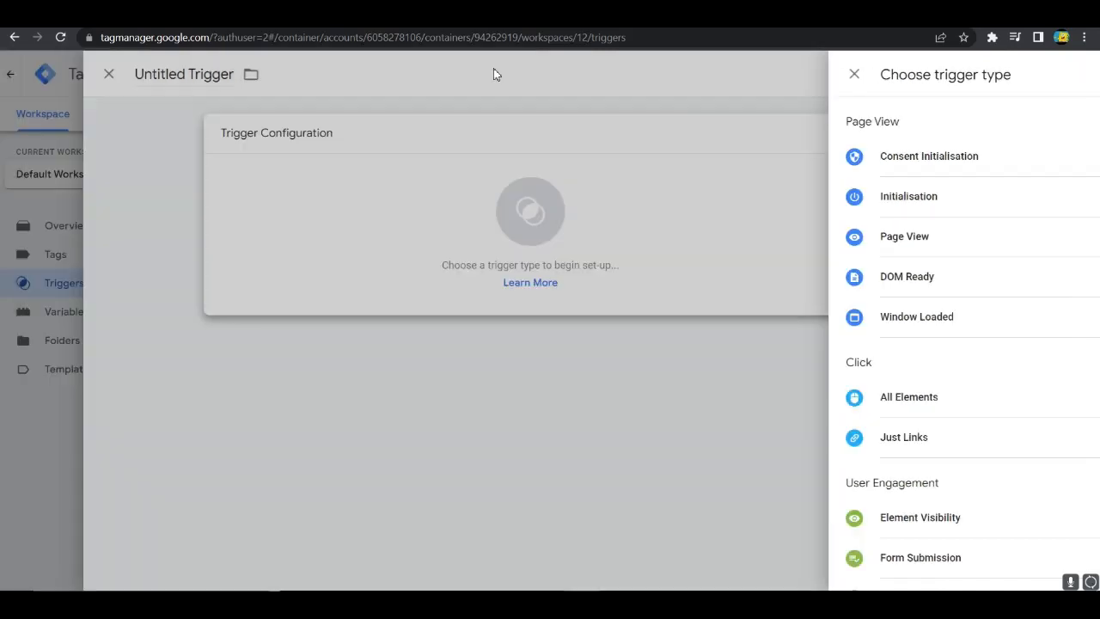
{"action": "left_click", "coordinate": [230, 76]}
{"action": "left_click", "coordinate": [963, 123]}
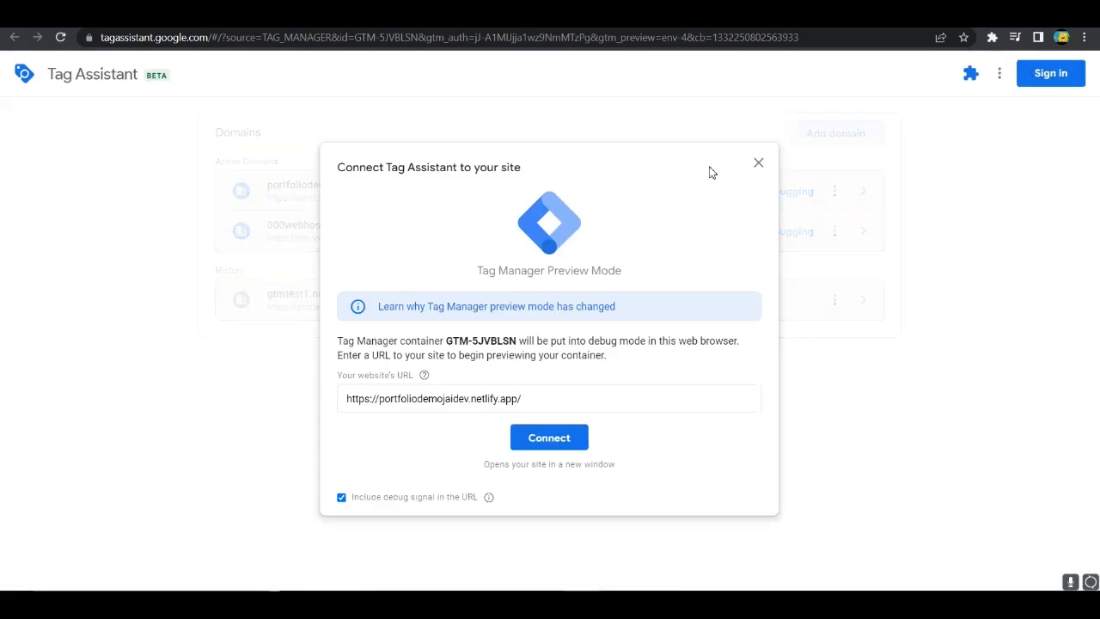
{"action": "left_click", "coordinate": [581, 431]}
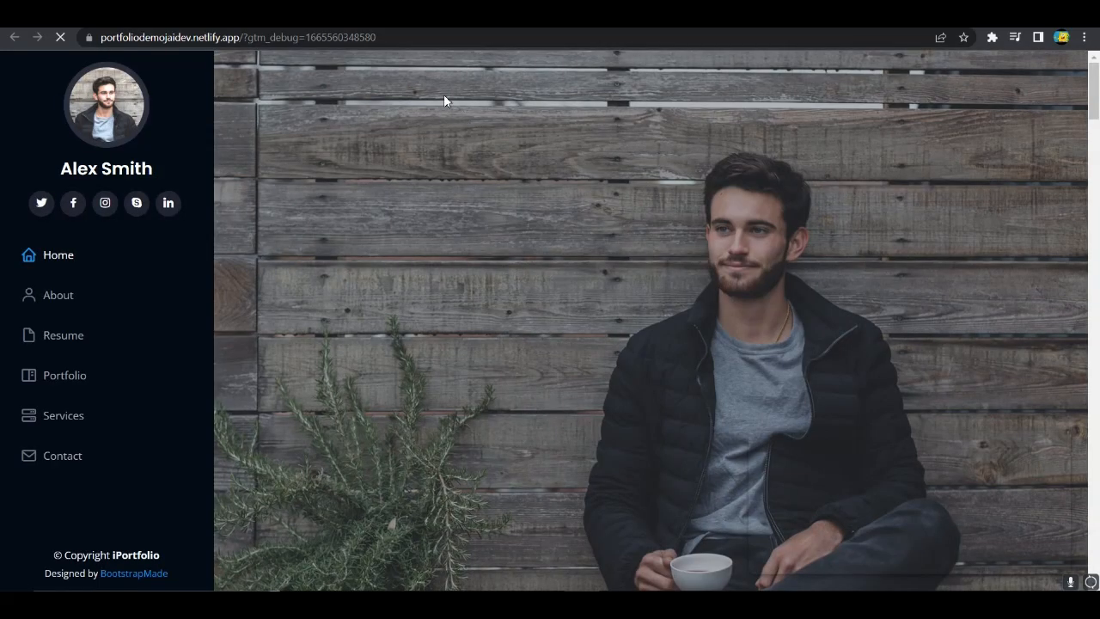
{"action": "left_click", "coordinate": [399, 15]}
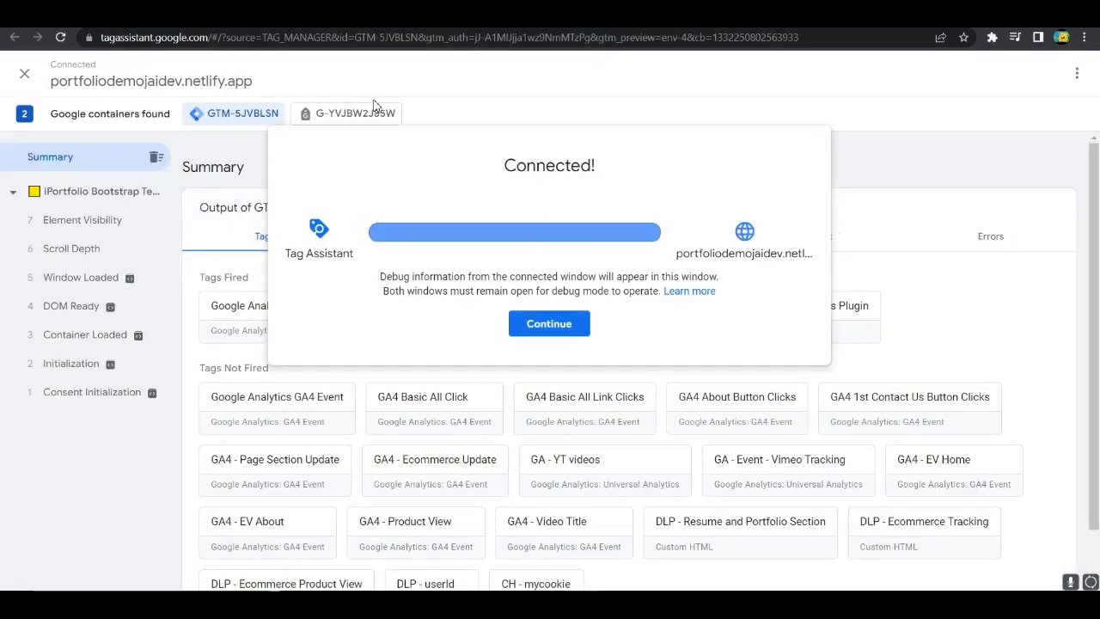
{"action": "left_click", "coordinate": [550, 324]}
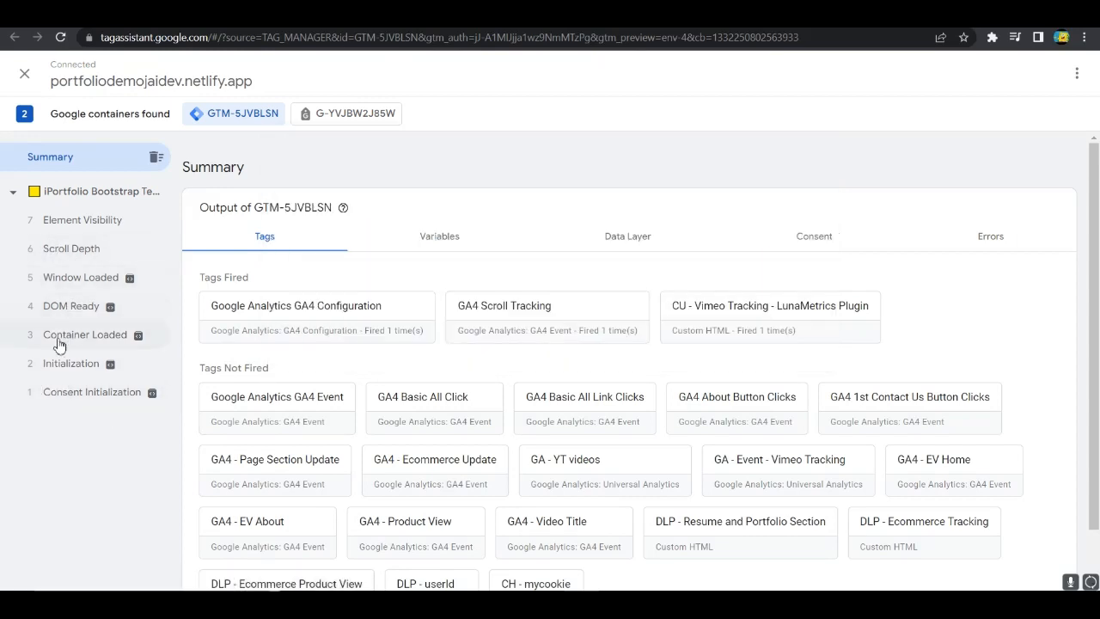
- Inspect the Consent Initialization, Initialization, Container Loaded, DOM Ready and Window Loaded events and their data layer API calls in Tag Assistant
{"action": "left_click", "coordinate": [92, 404]}
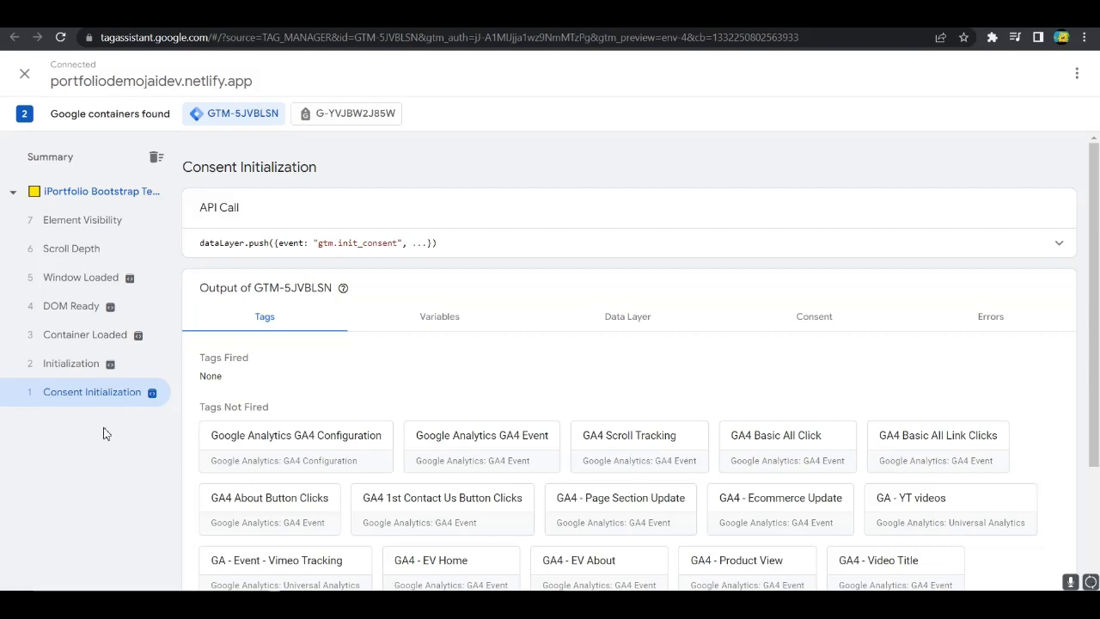
{"action": "left_click", "coordinate": [92, 378]}
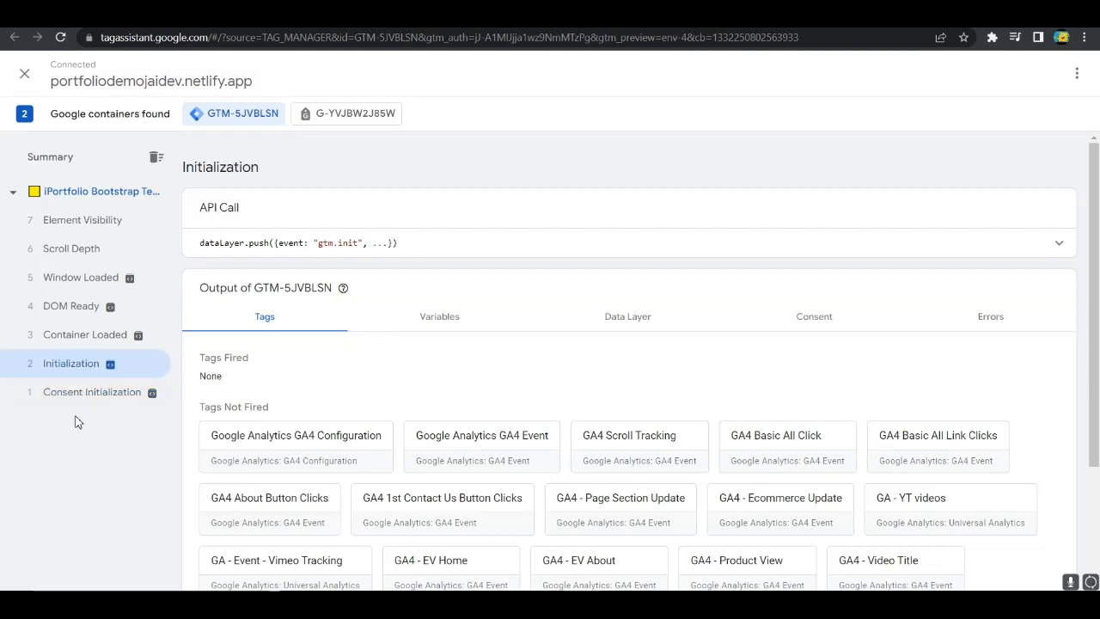
{"action": "left_click", "coordinate": [72, 337]}
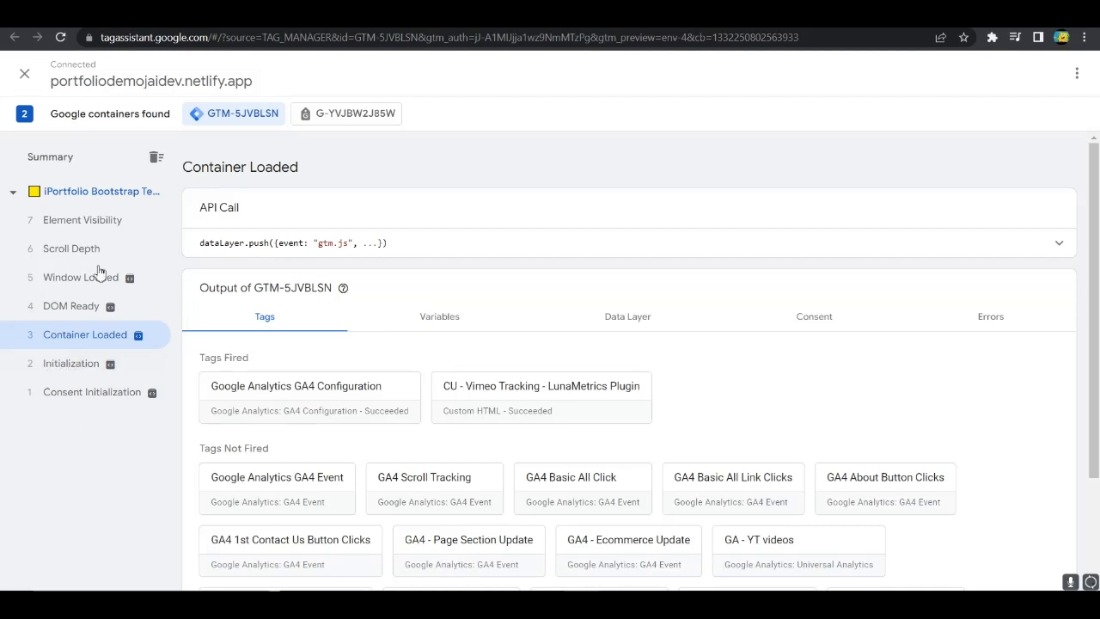
{"action": "left_click", "coordinate": [91, 306]}
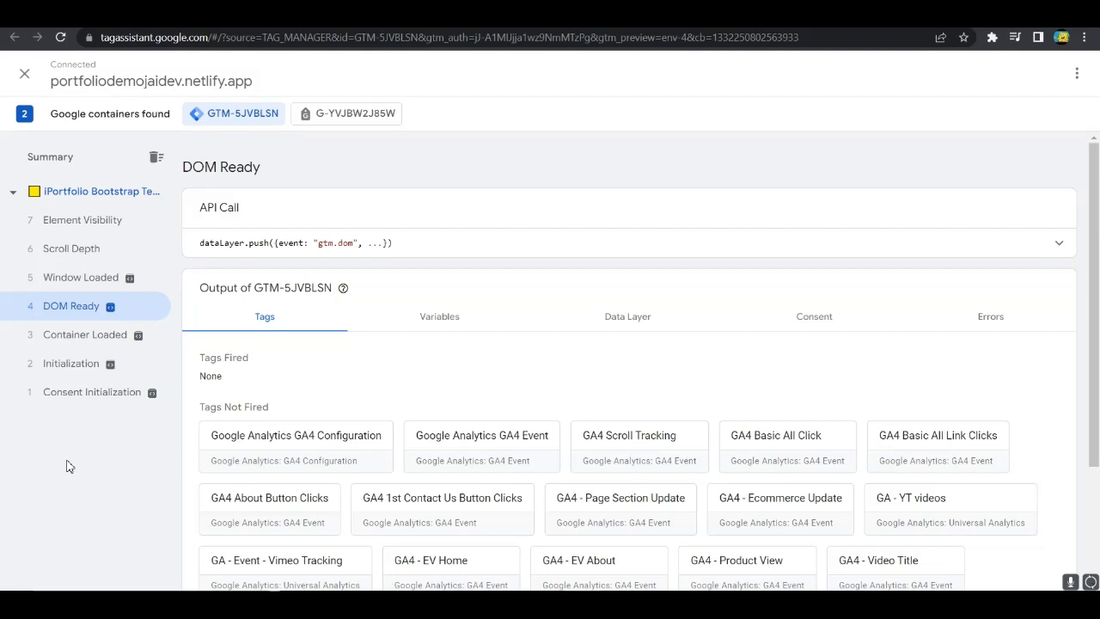
{"action": "left_click", "coordinate": [68, 278]}
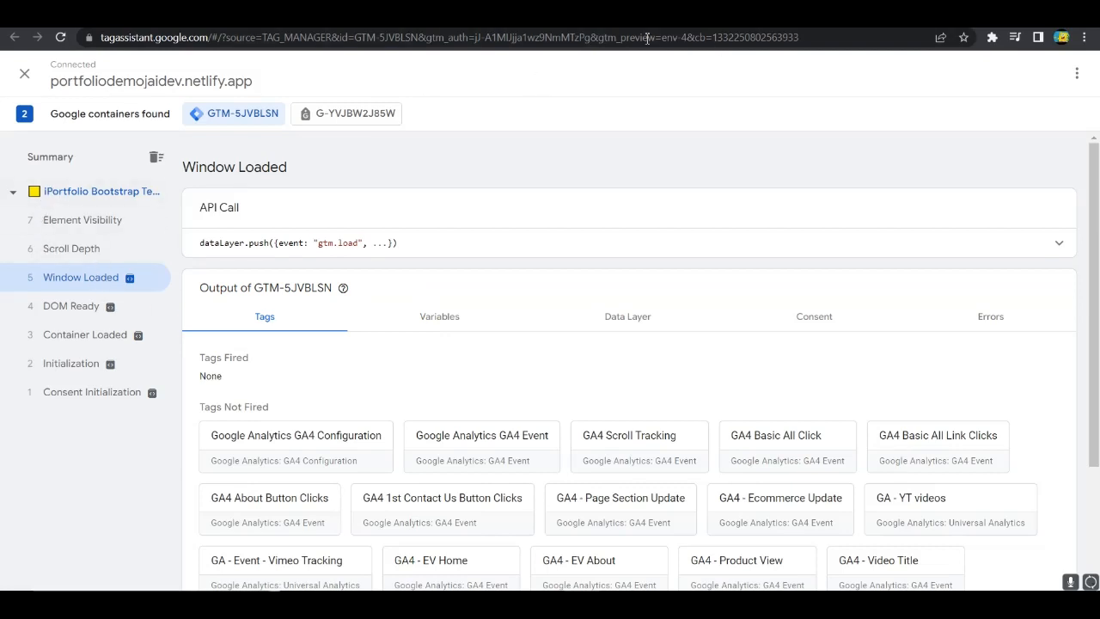
- Switch back to Tag Manager and start a new trigger of type Click - All Elements
{"action": "left_click", "coordinate": [1023, 14]}
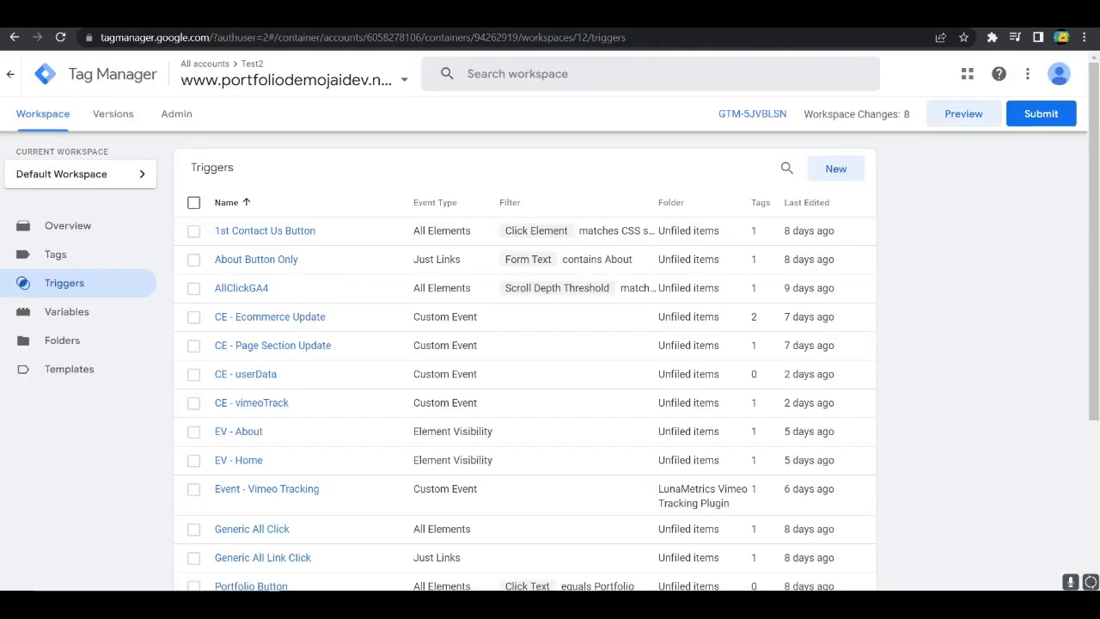
{"action": "left_click", "coordinate": [836, 170]}
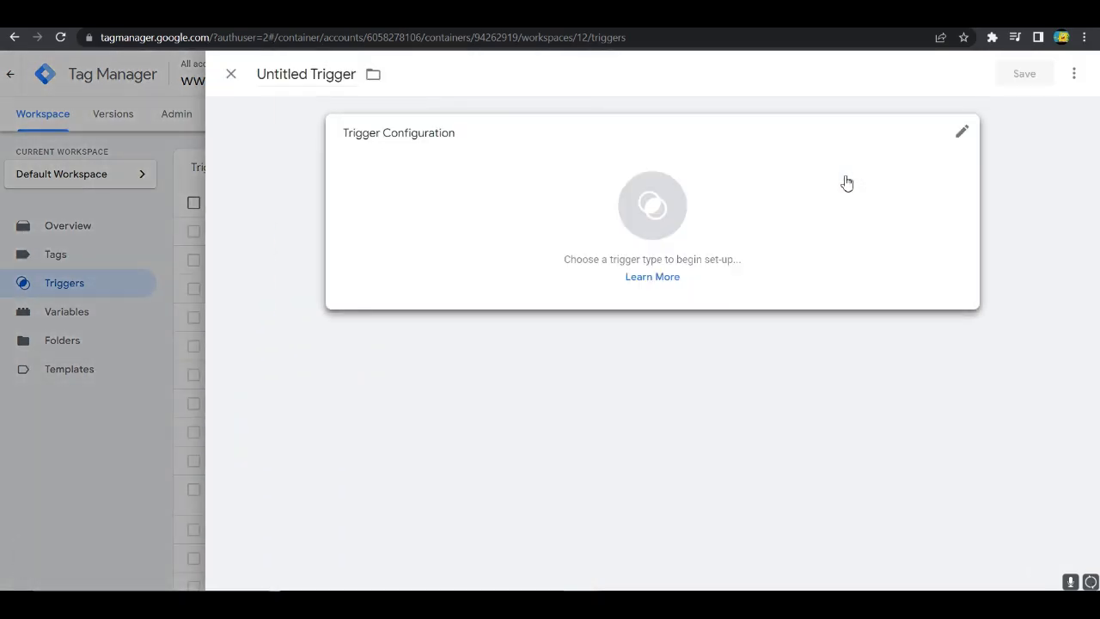
{"action": "left_click", "coordinate": [846, 183]}
{"action": "scroll", "coordinate": [825, 267], "scroll_direction": "down", "scroll_amount": 3}
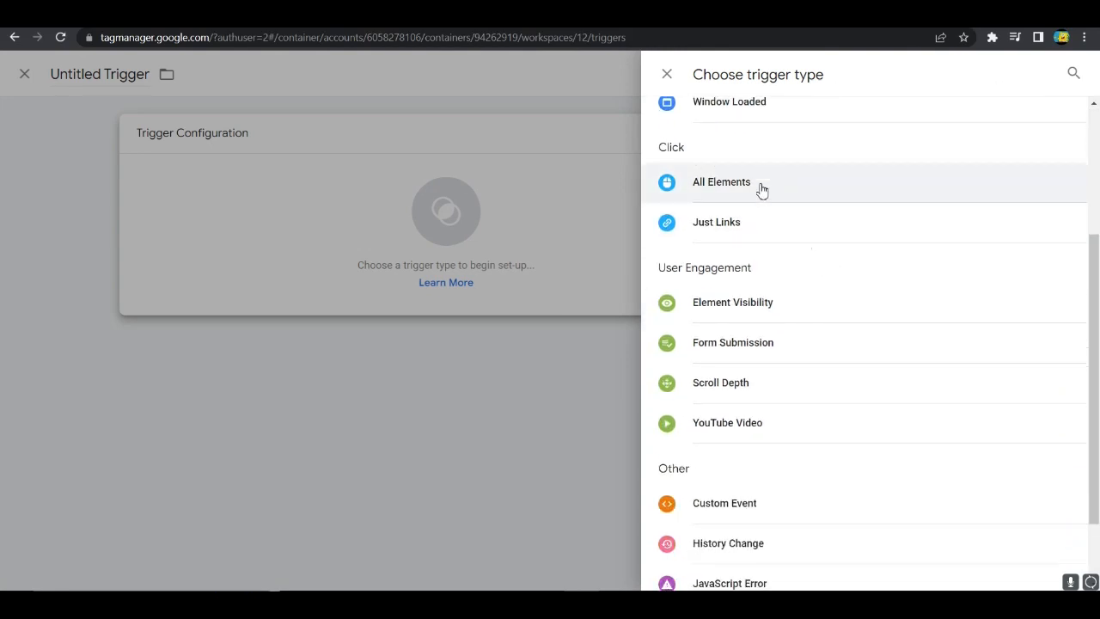
{"action": "left_click", "coordinate": [722, 192]}
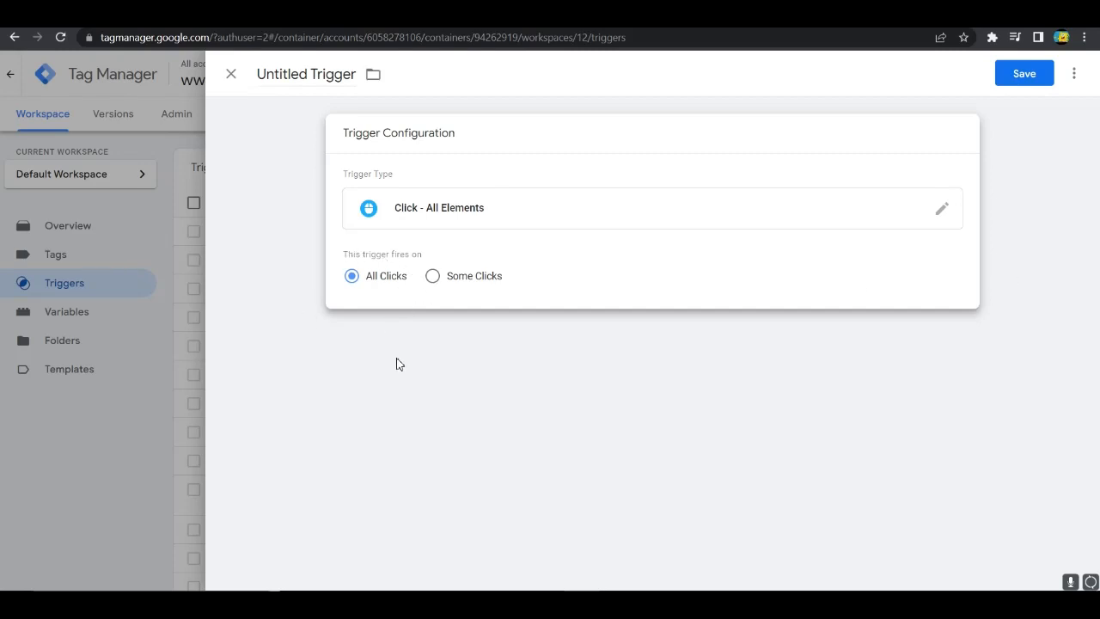
- Try Some Clicks with a DLV - Video Action condition, browse the other condition variables, and discard the unsaved click trigger
{"action": "left_click", "coordinate": [433, 278]}
{"action": "left_click", "coordinate": [436, 344]}
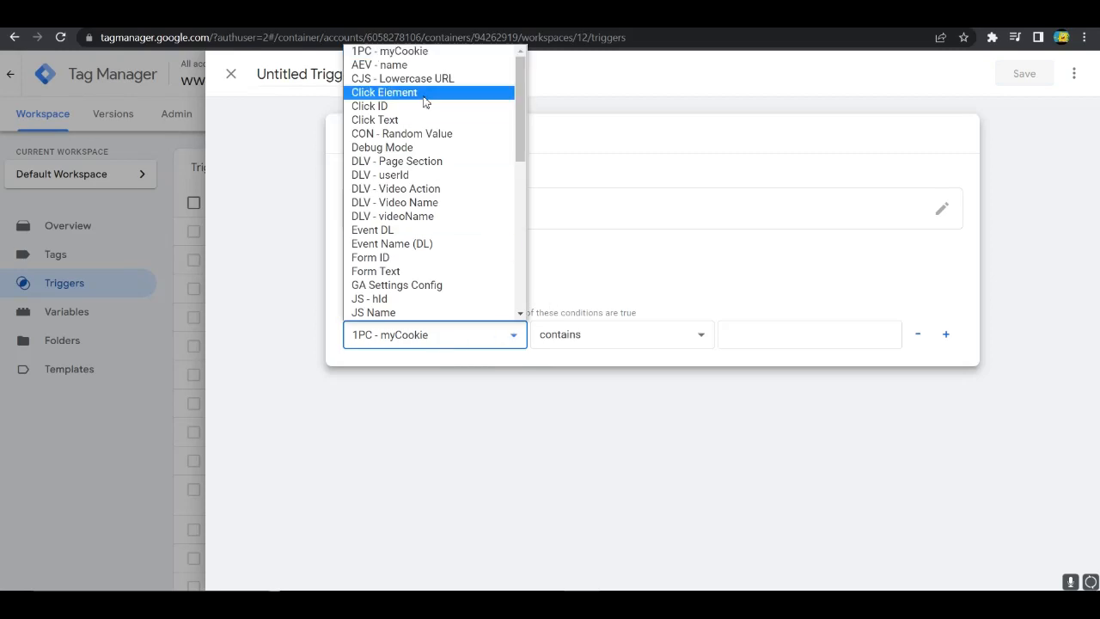
{"action": "left_click", "coordinate": [454, 197]}
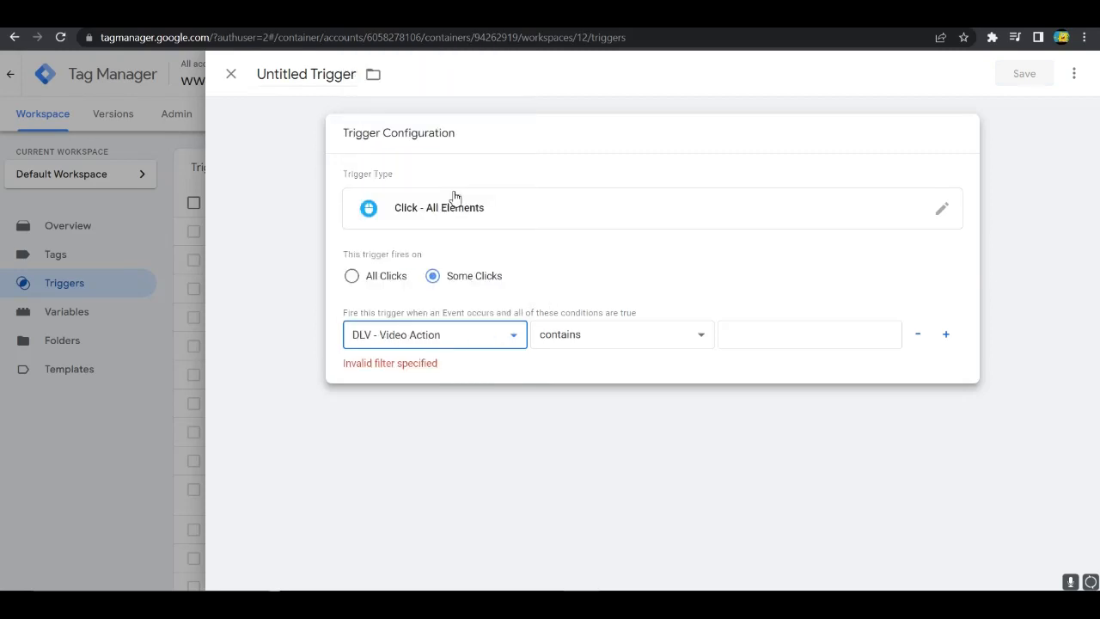
{"action": "left_click", "coordinate": [450, 340]}
{"action": "scroll", "coordinate": [447, 258], "scroll_direction": "down", "scroll_amount": 5}
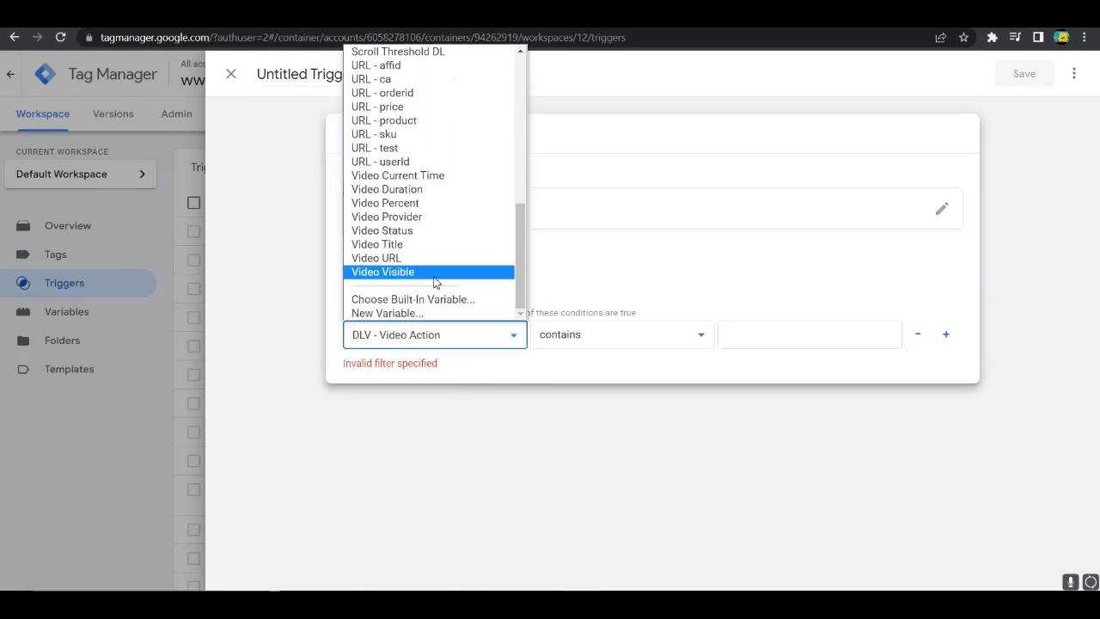
{"action": "scroll", "coordinate": [424, 247], "scroll_direction": "up", "scroll_amount": 5}
{"action": "left_click", "coordinate": [275, 287]}
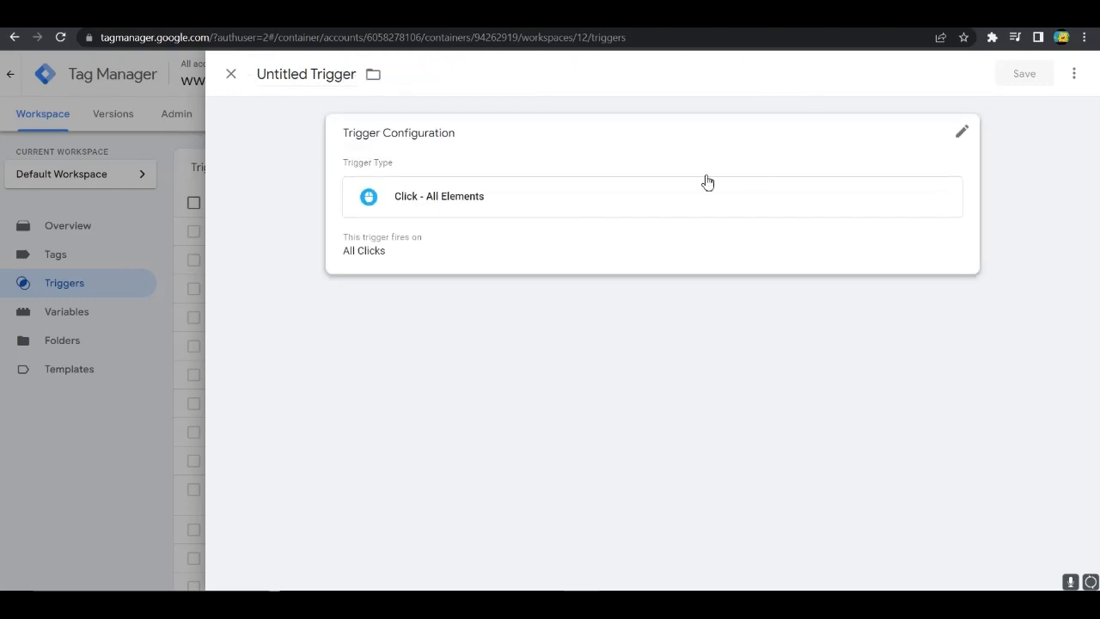
{"action": "left_click", "coordinate": [231, 74]}
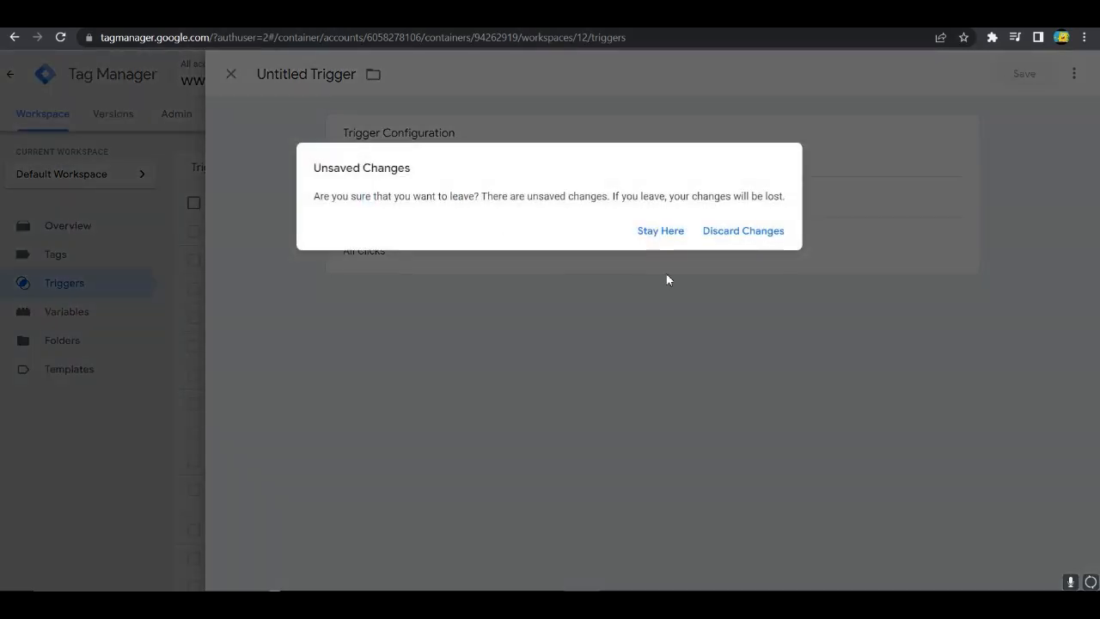
{"action": "left_click", "coordinate": [739, 243]}
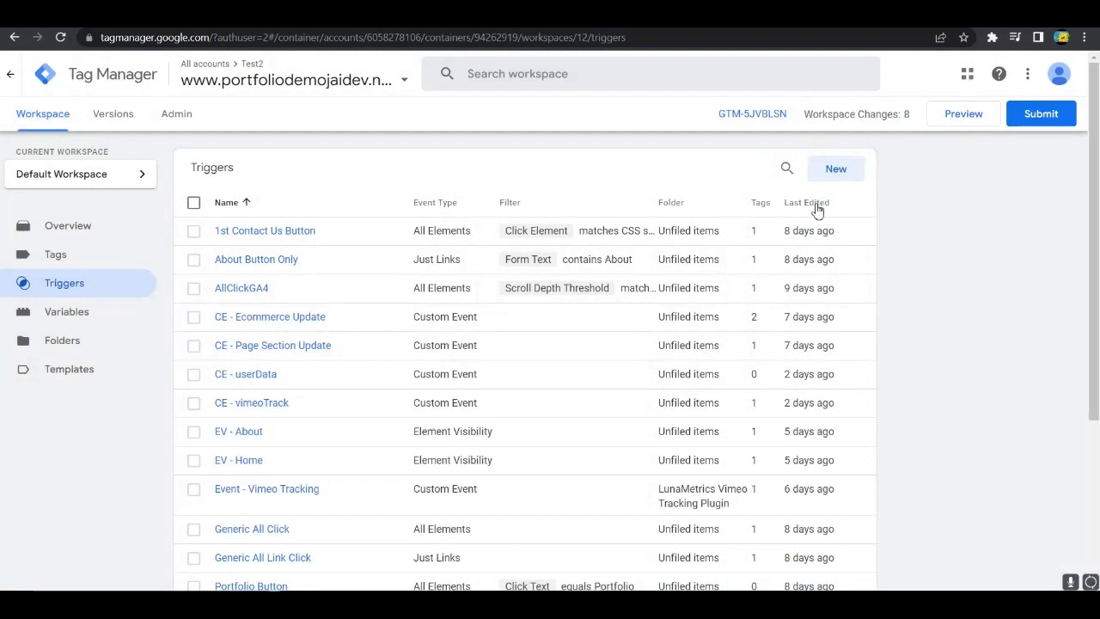
- Start another new trigger, review the click and user engagement trigger types, and choose Scroll Depth
{"action": "left_click", "coordinate": [834, 172]}
{"action": "left_click", "coordinate": [784, 266]}
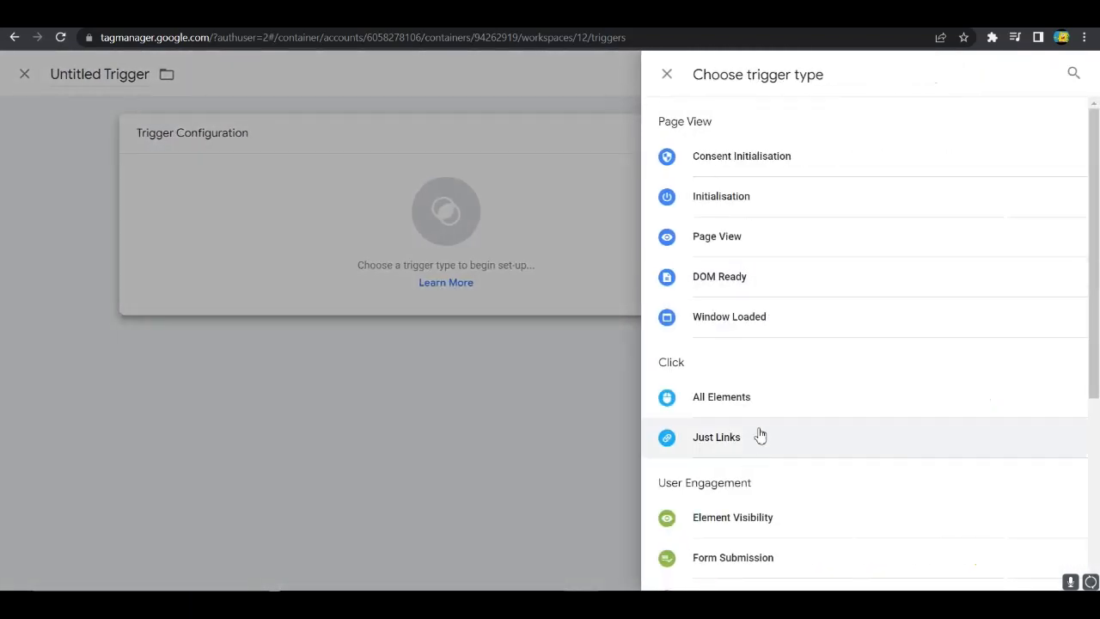
{"action": "scroll", "coordinate": [758, 429], "scroll_direction": "down", "scroll_amount": 3}
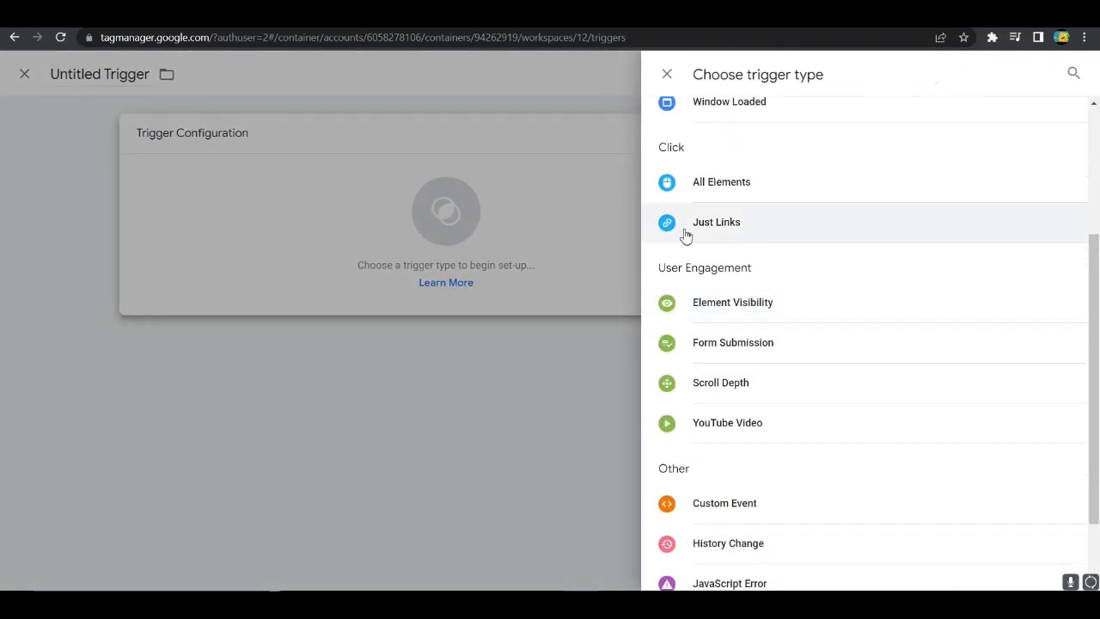
{"action": "scroll", "coordinate": [710, 227], "scroll_direction": "down", "scroll_amount": 1}
{"action": "scroll", "coordinate": [730, 228], "scroll_direction": "up", "scroll_amount": 1}
{"action": "scroll", "coordinate": [782, 376], "scroll_direction": "down", "scroll_amount": 1}
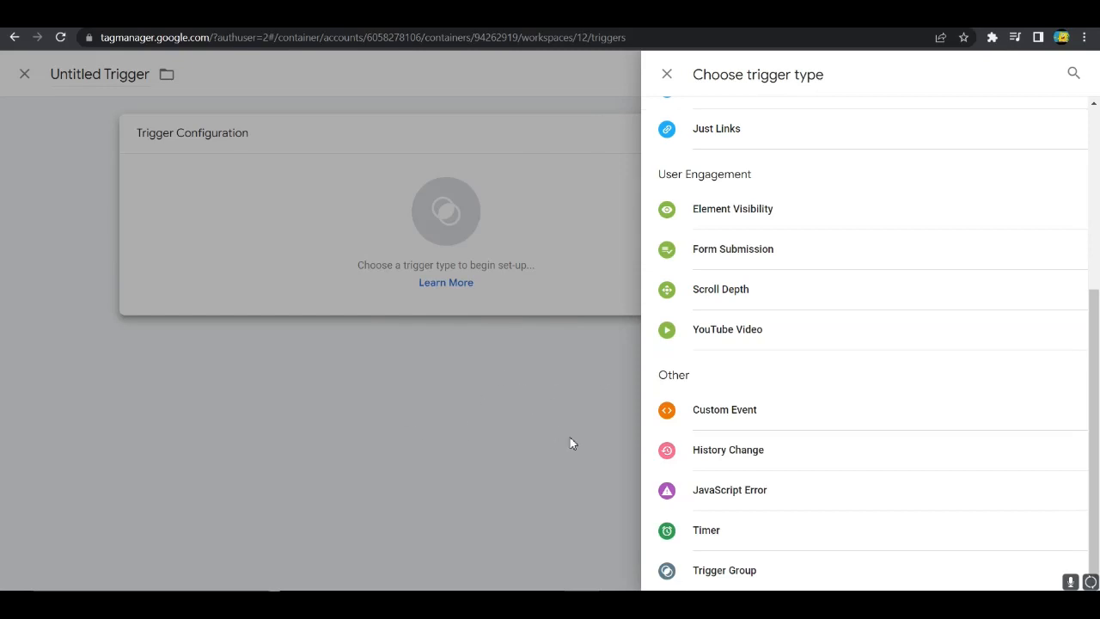
{"action": "left_click", "coordinate": [690, 306]}
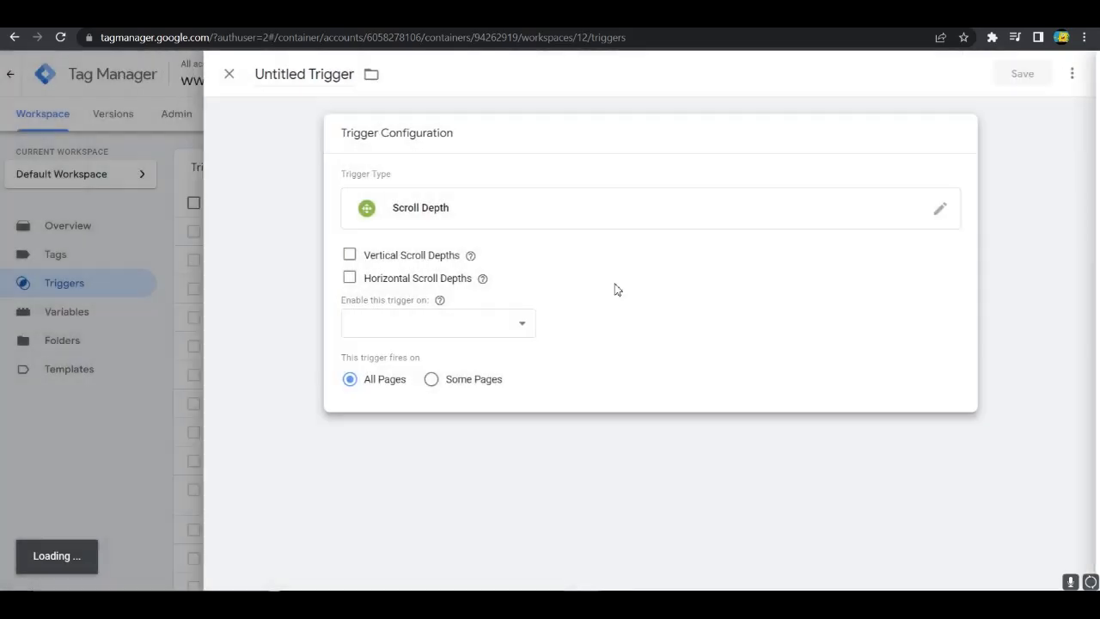
- Review when the scroll depth trigger can be enabled and set it to Container Load (gtm.js)
{"action": "left_click", "coordinate": [504, 324]}
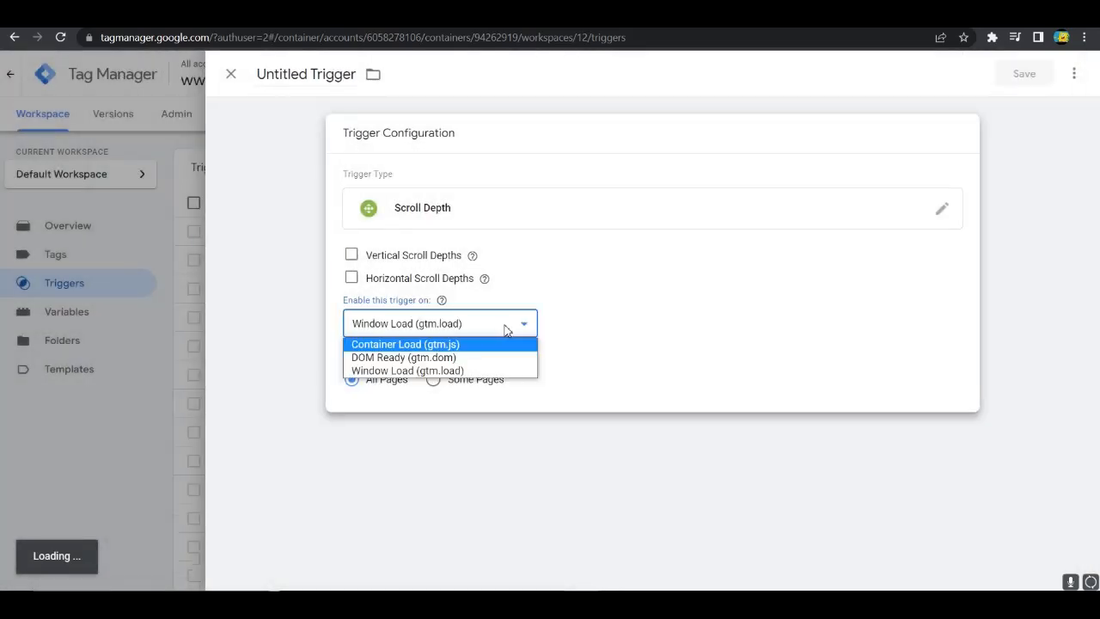
{"action": "left_click", "coordinate": [658, 321]}
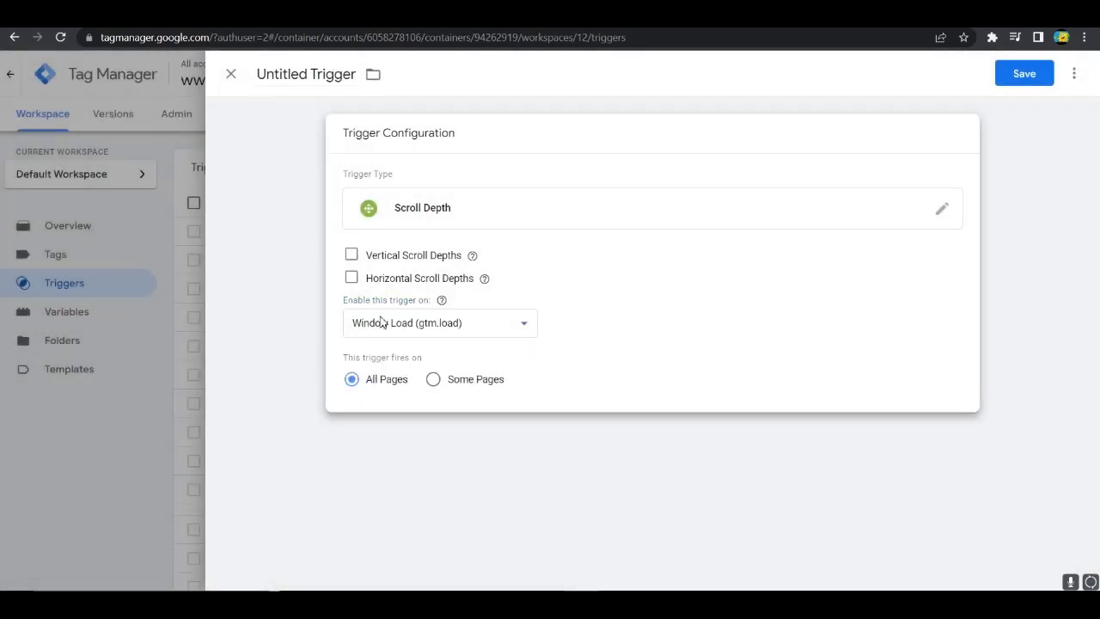
{"action": "left_click", "coordinate": [427, 325]}
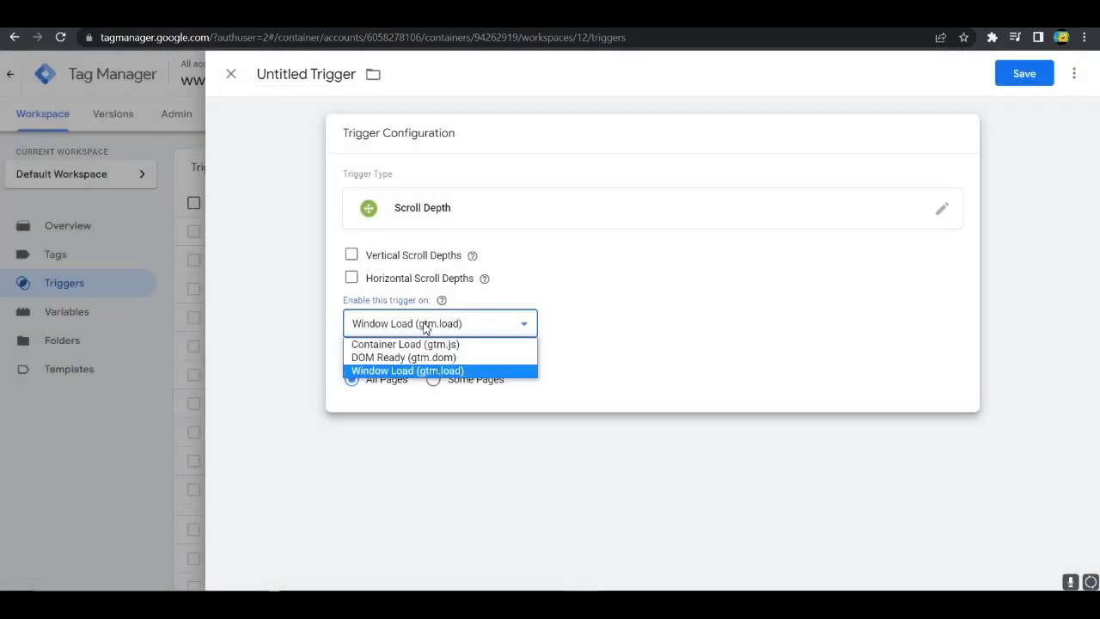
{"action": "left_click", "coordinate": [384, 345]}
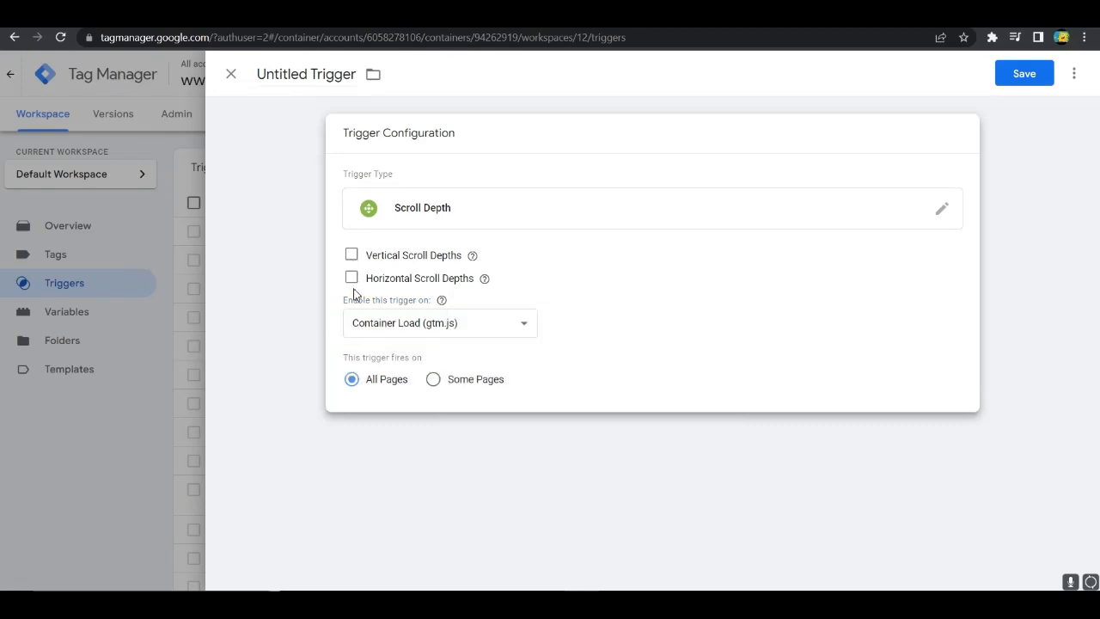
- Enable Vertical Scroll Depths, look at the empty percentages setting, and discard the unsaved scroll trigger
{"action": "left_click", "coordinate": [352, 257]}
{"action": "left_click", "coordinate": [455, 308]}
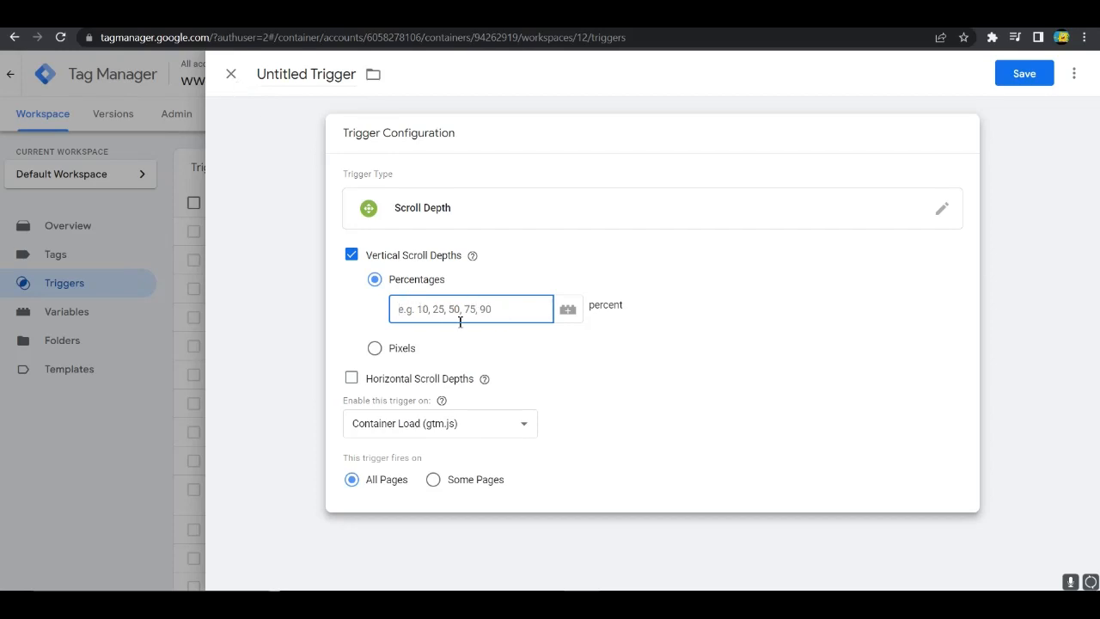
{"action": "left_click", "coordinate": [230, 74]}
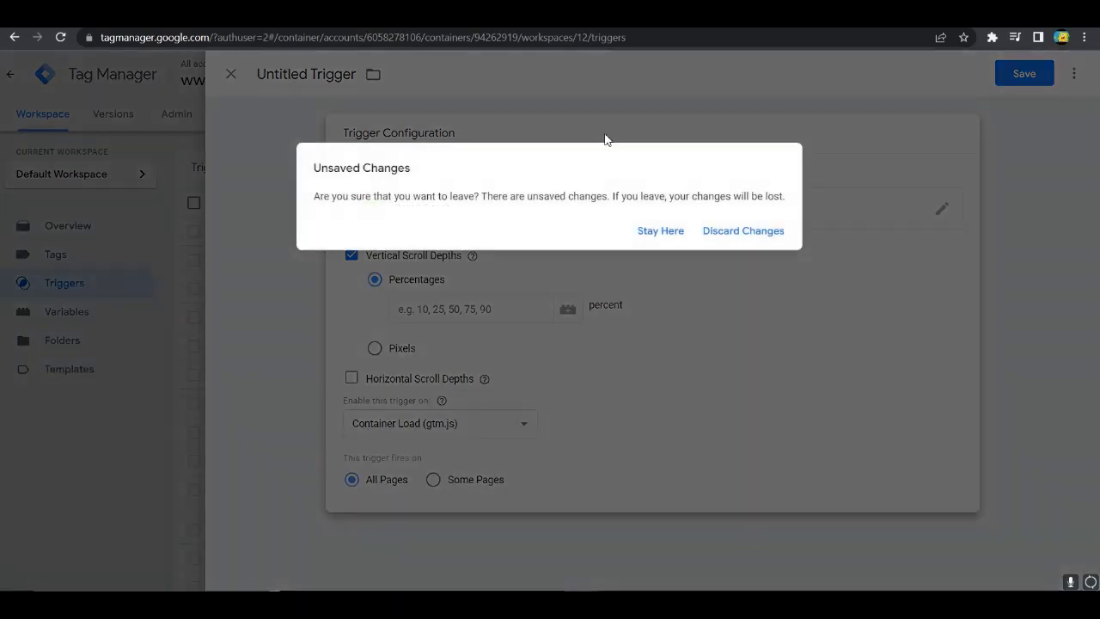
{"action": "left_click", "coordinate": [741, 232]}
- Start a new trigger and choose Custom Event as its type
{"action": "left_click", "coordinate": [835, 167]}
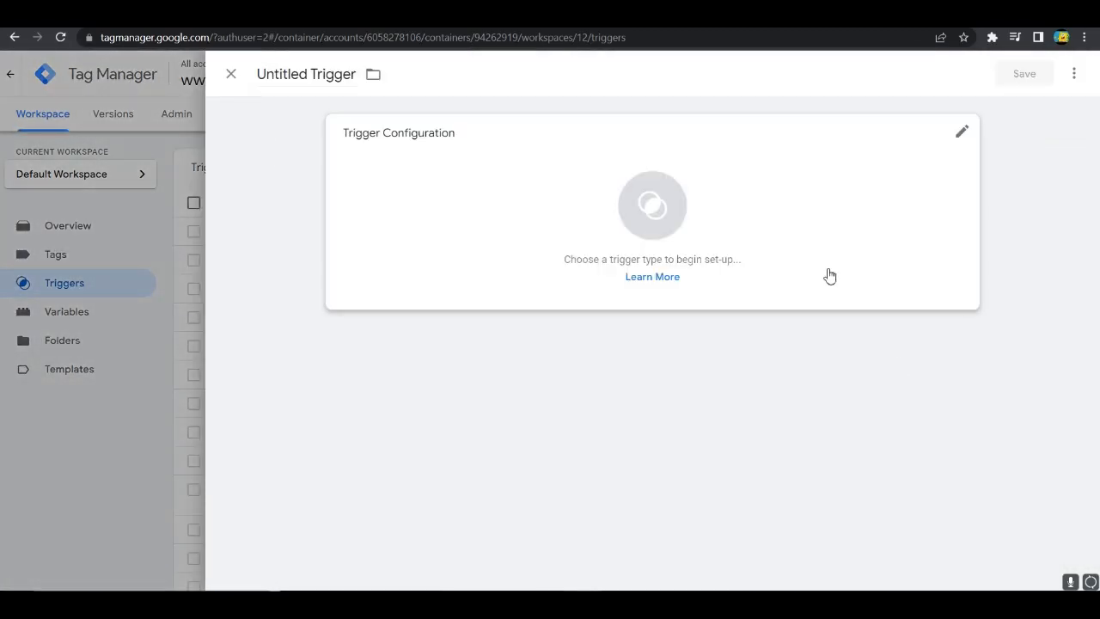
{"action": "left_click", "coordinate": [828, 275]}
{"action": "scroll", "coordinate": [920, 388], "scroll_direction": "down", "scroll_amount": 4}
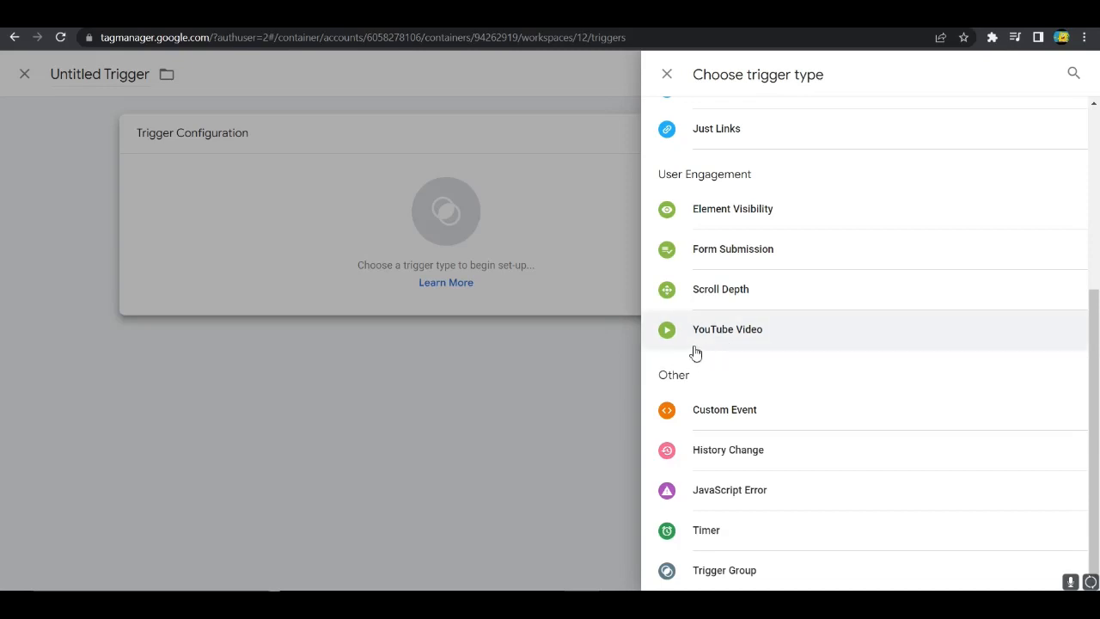
{"action": "left_click", "coordinate": [733, 422]}
- Set the custom event trigger's event name to ecommerceUpdate and select the entered name
{"action": "left_click", "coordinate": [437, 278]}
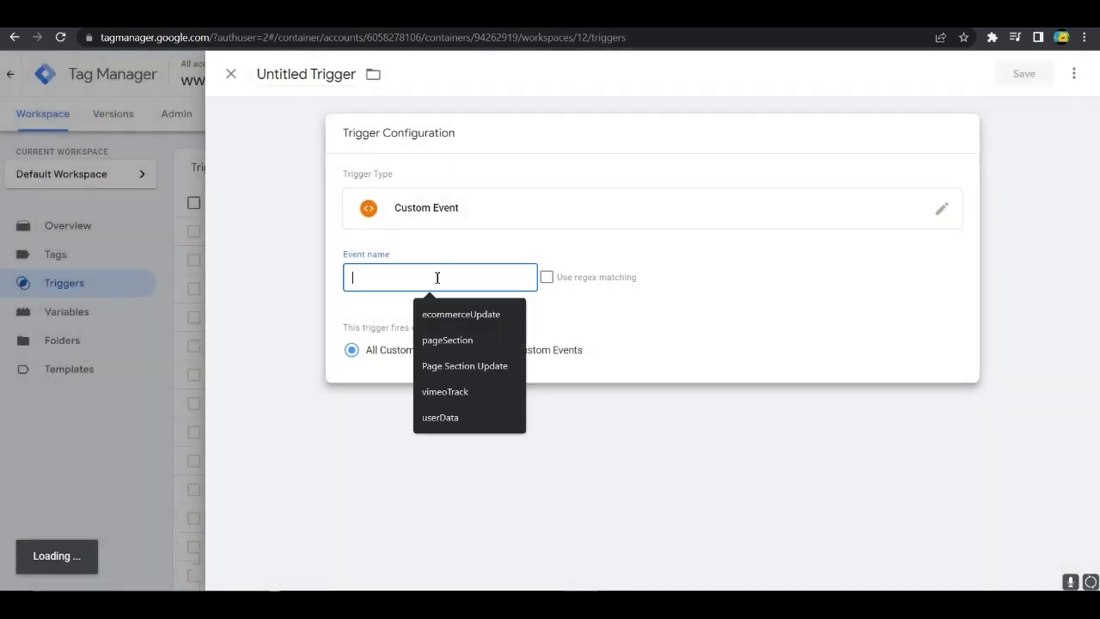
{"action": "left_click", "coordinate": [346, 302]}
{"action": "left_click", "coordinate": [369, 280]}
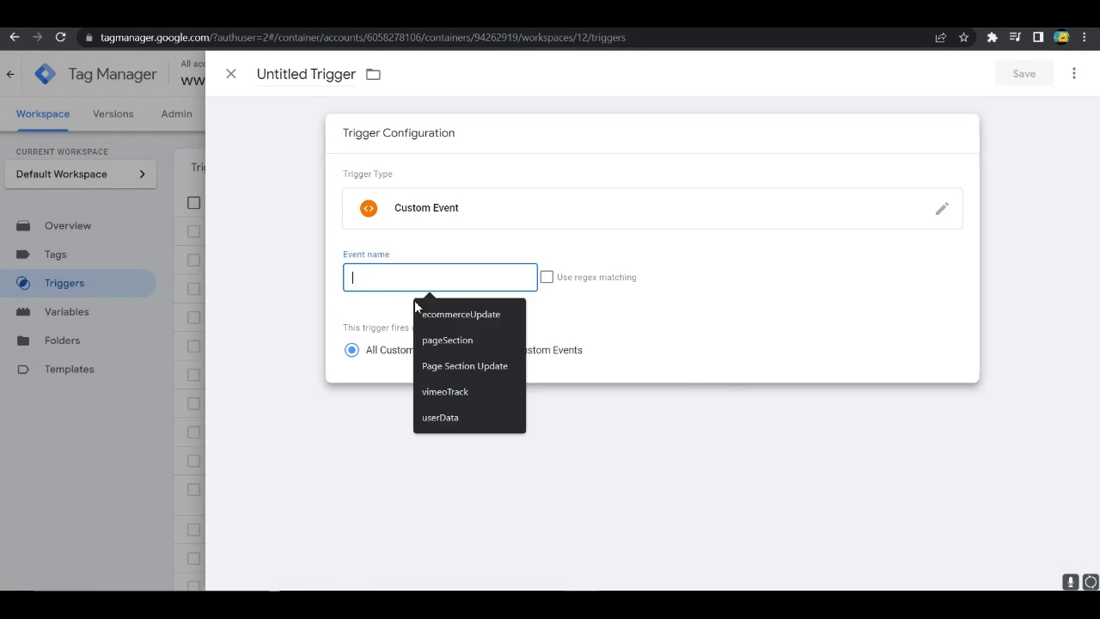
{"action": "left_click", "coordinate": [430, 314]}
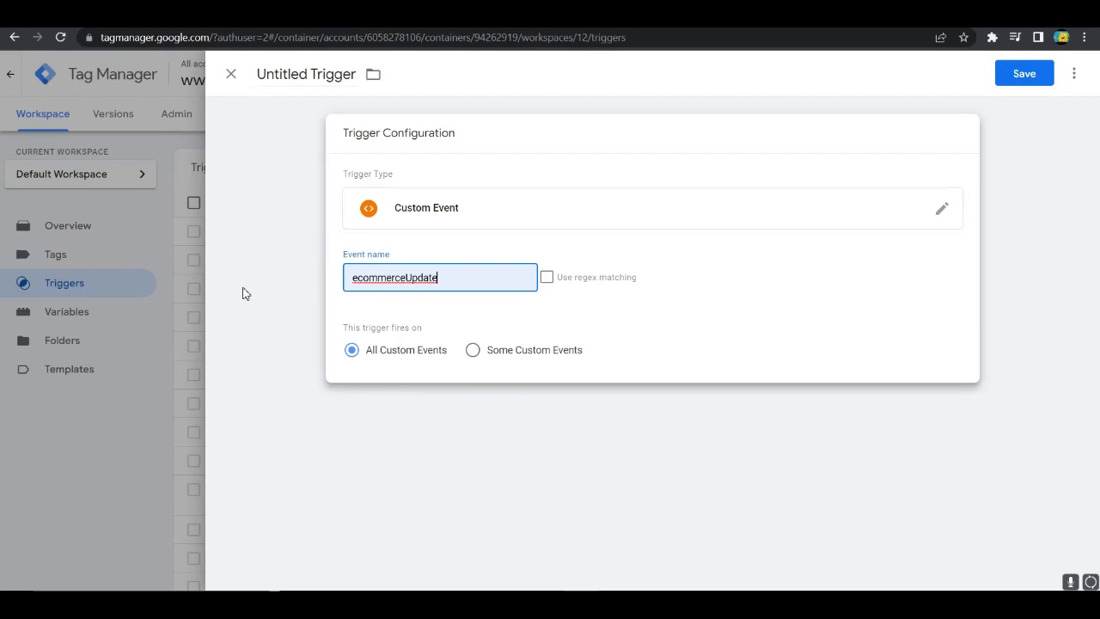
{"action": "left_click_drag", "start_coordinate": [340, 283], "coordinate": [472, 286]}
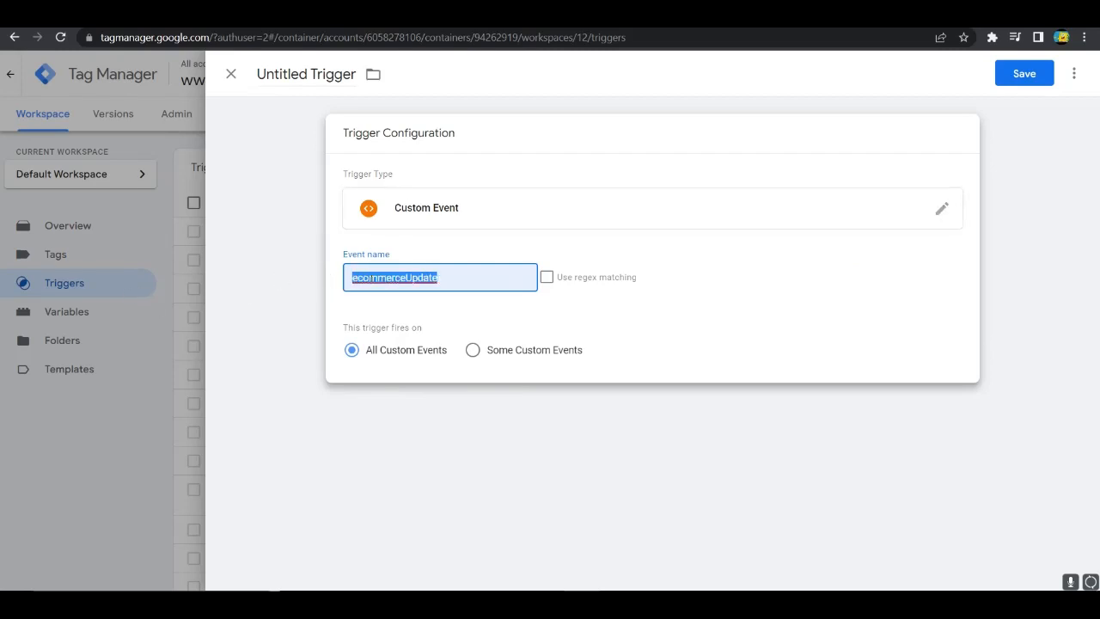
- Clear the custom event trigger's event name, check the suggested names, and discard the unsaved trigger
{"action": "key", "text": "BackSpace"}
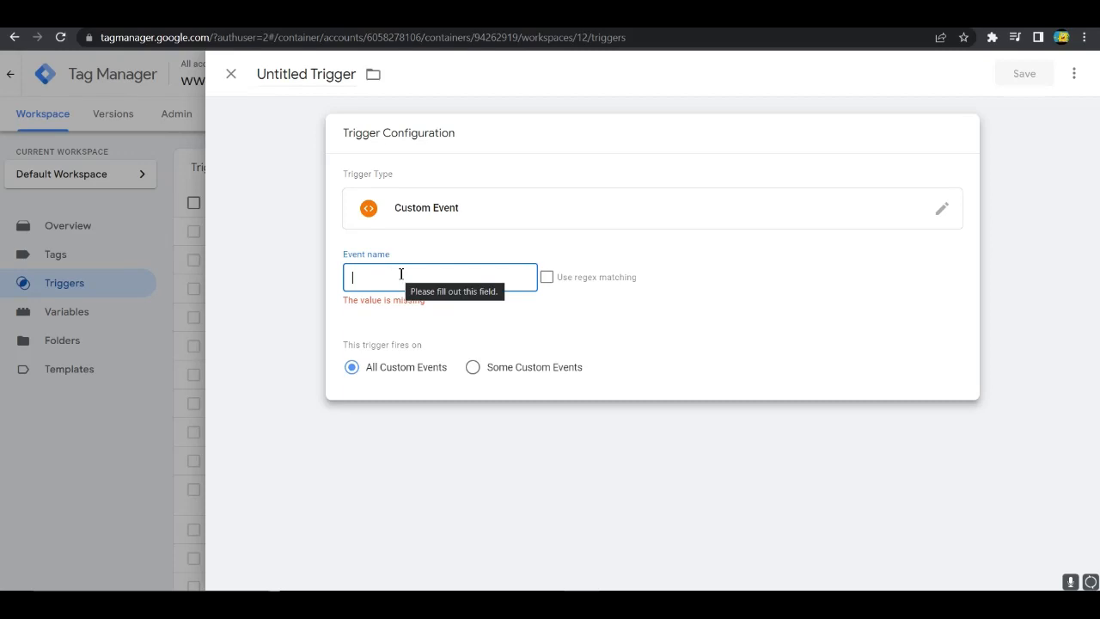
{"action": "left_click", "coordinate": [464, 270]}
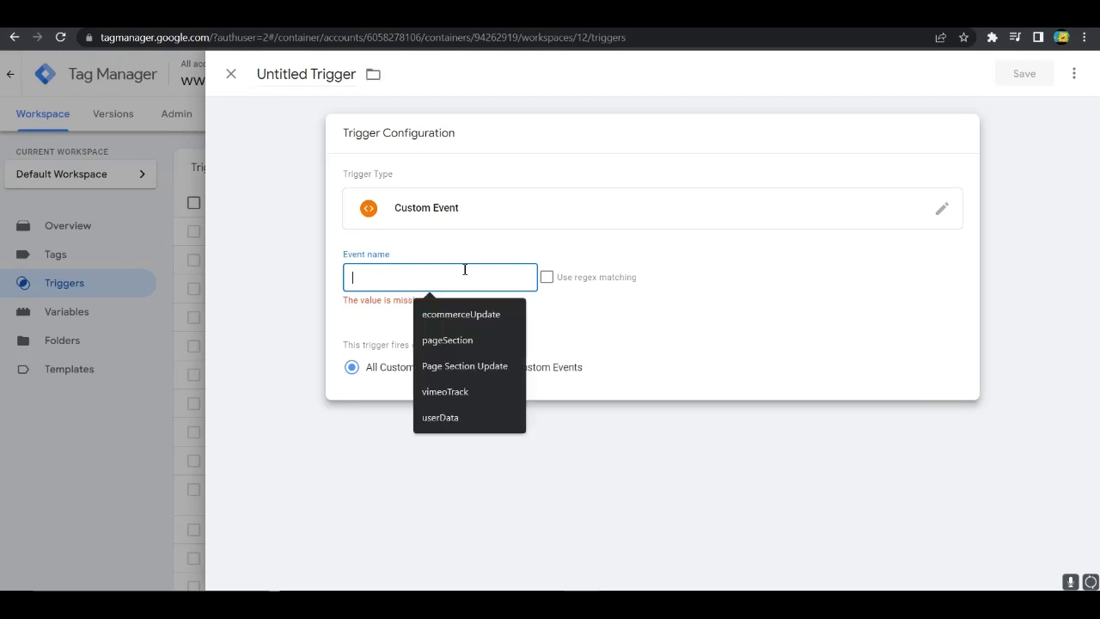
{"action": "left_click", "coordinate": [356, 249]}
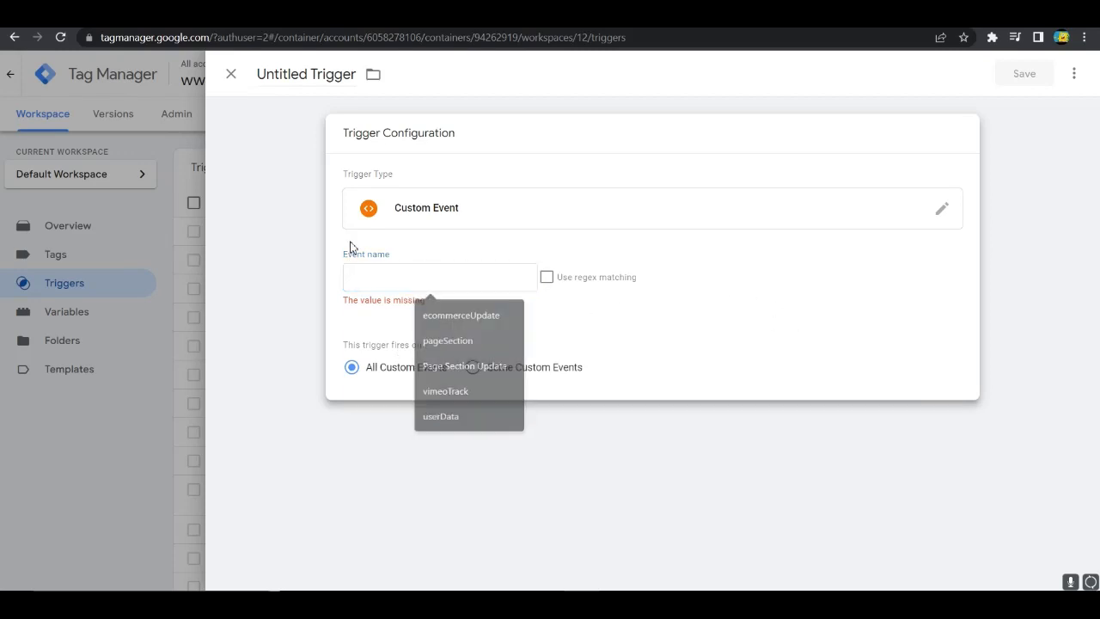
{"action": "left_click", "coordinate": [232, 76]}
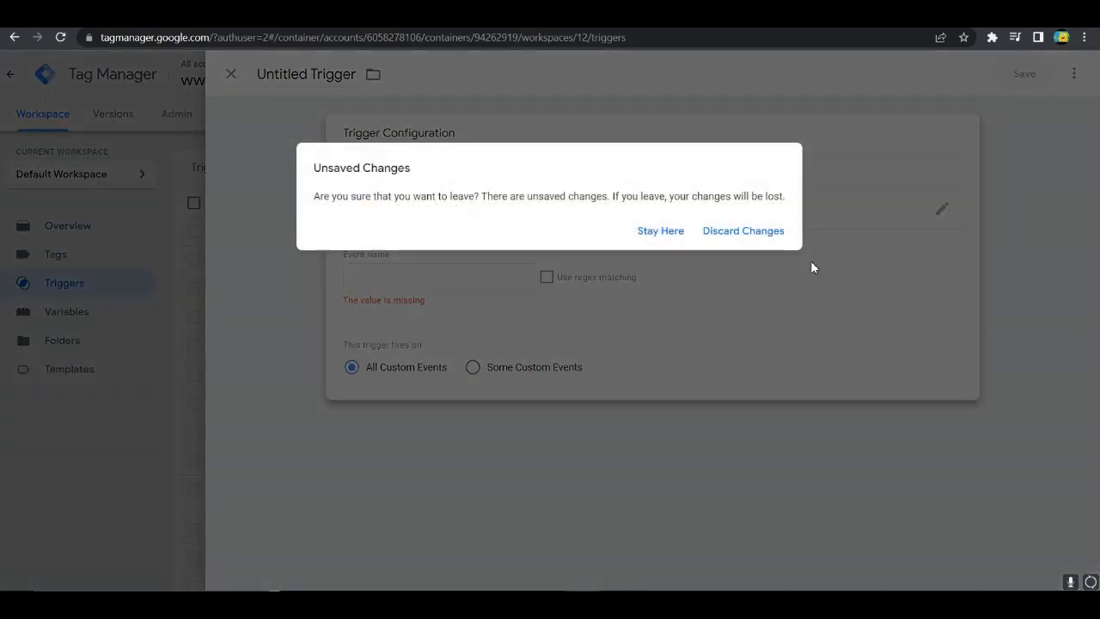
{"action": "left_click", "coordinate": [750, 232]}
- Start a new trigger, review the User Engagement and Other trigger types, and close it without choosing one
{"action": "left_click", "coordinate": [851, 169]}
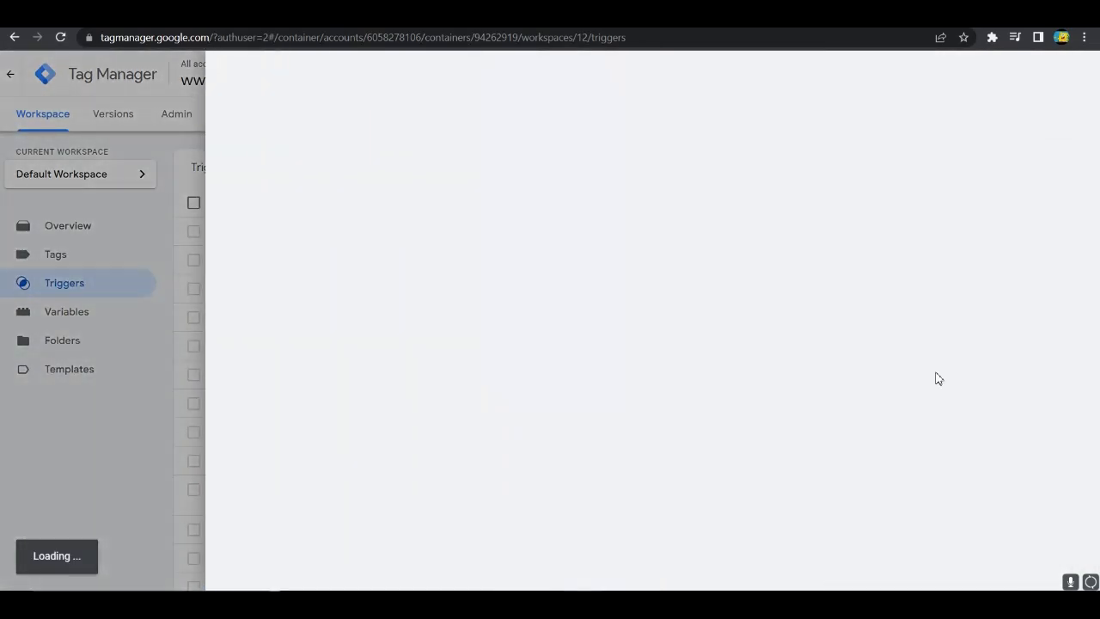
{"action": "left_click", "coordinate": [859, 302]}
{"action": "scroll", "coordinate": [877, 374], "scroll_direction": "down", "scroll_amount": 5}
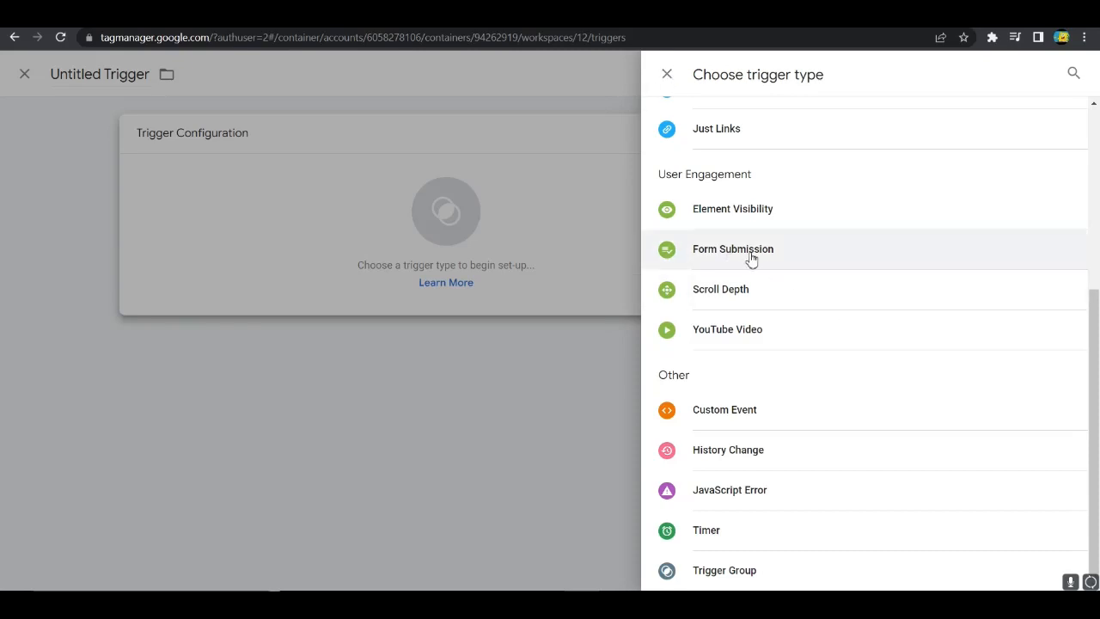
{"action": "left_click", "coordinate": [667, 75]}
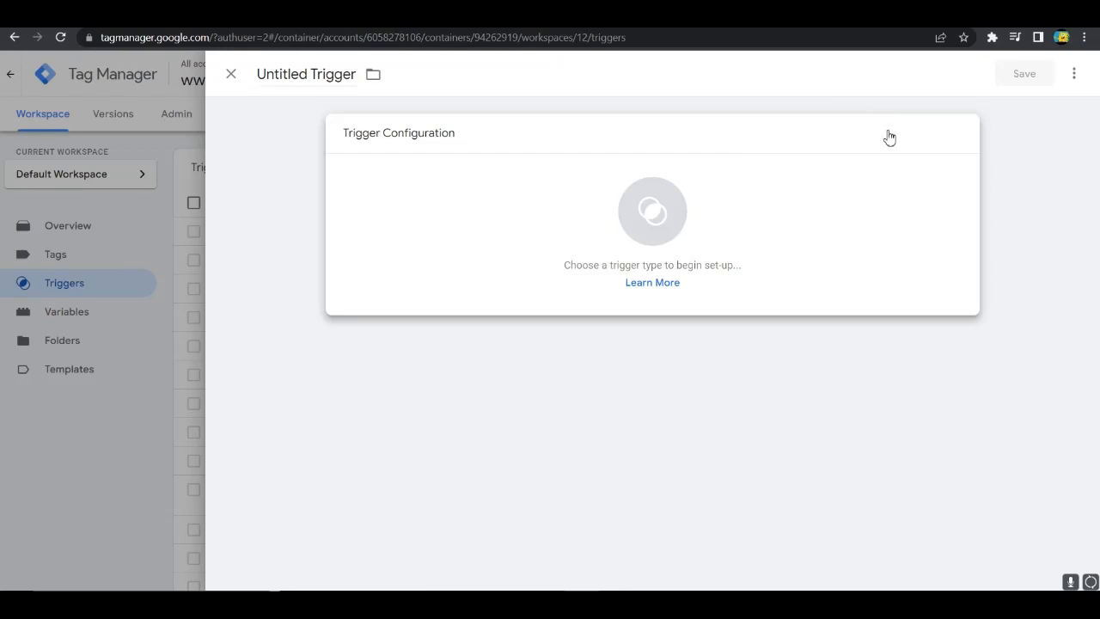
{"action": "left_click", "coordinate": [231, 75]}
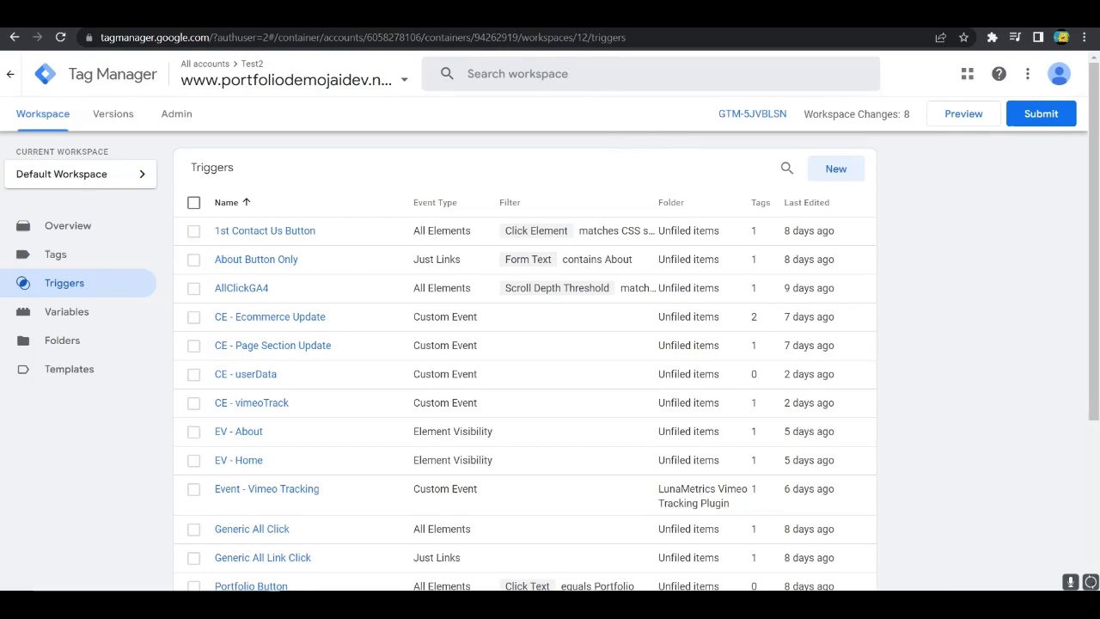
- Switch to the javascript.info page on bubbling and capturing to view the event phases diagram
{"action": "left_click", "coordinate": [196, 15]}
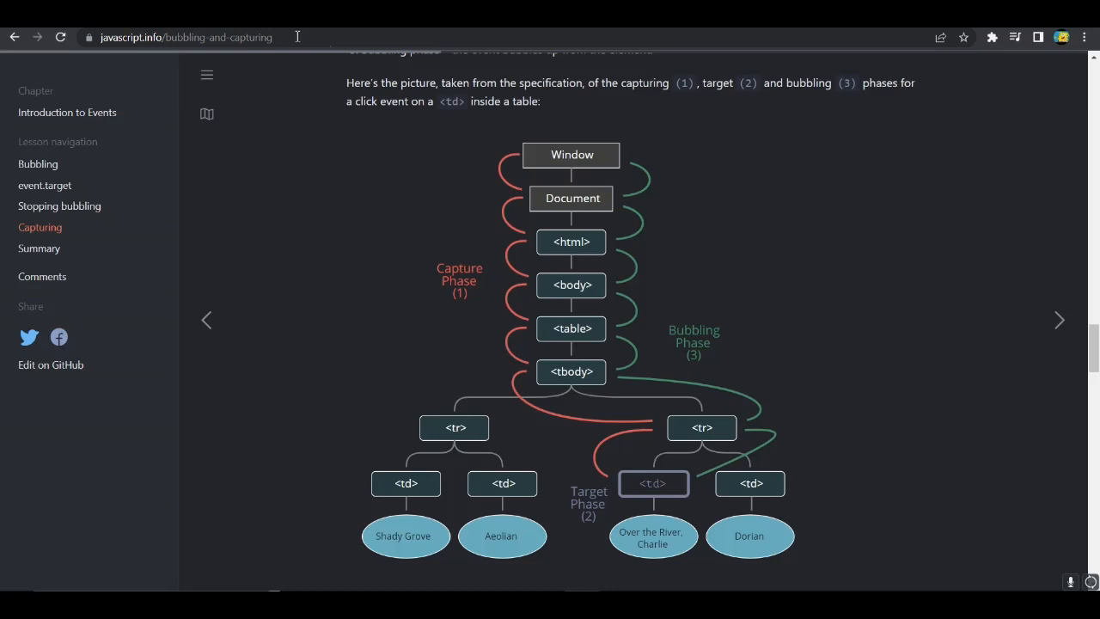